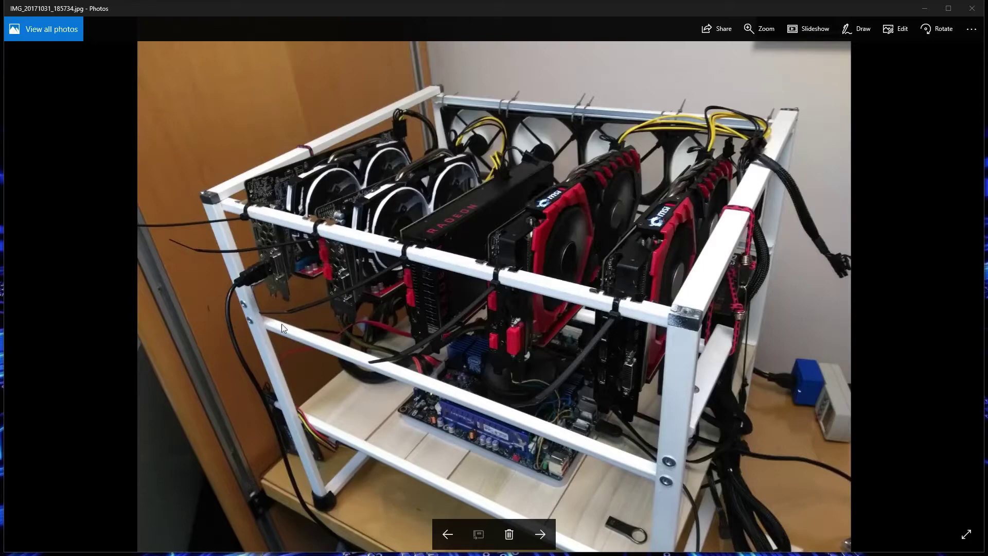
Step: Close the rig photo, then review the SimpleMining rig status and the ethermine.org miner dashboard, minimizing each browser window
key("alt+F4")
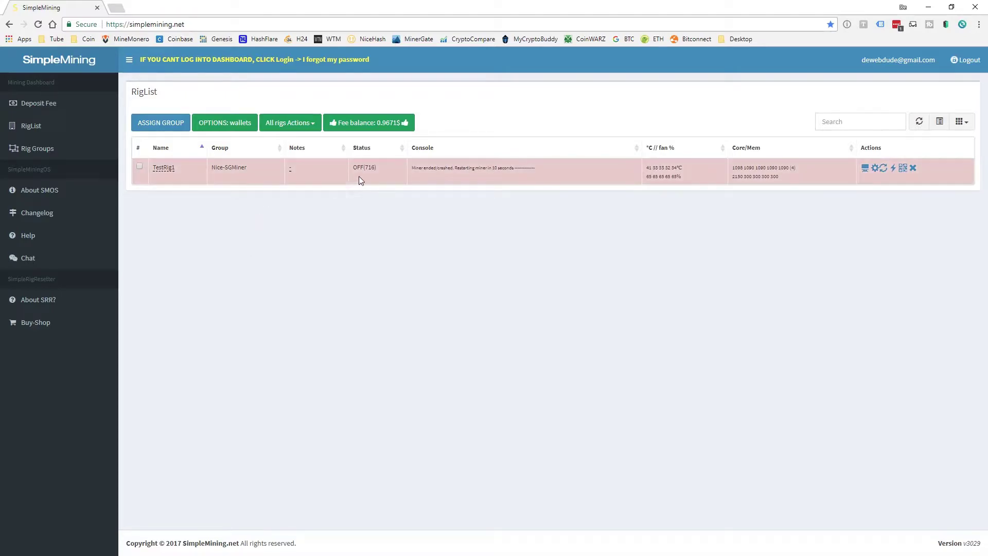
mouse_move(366, 170)
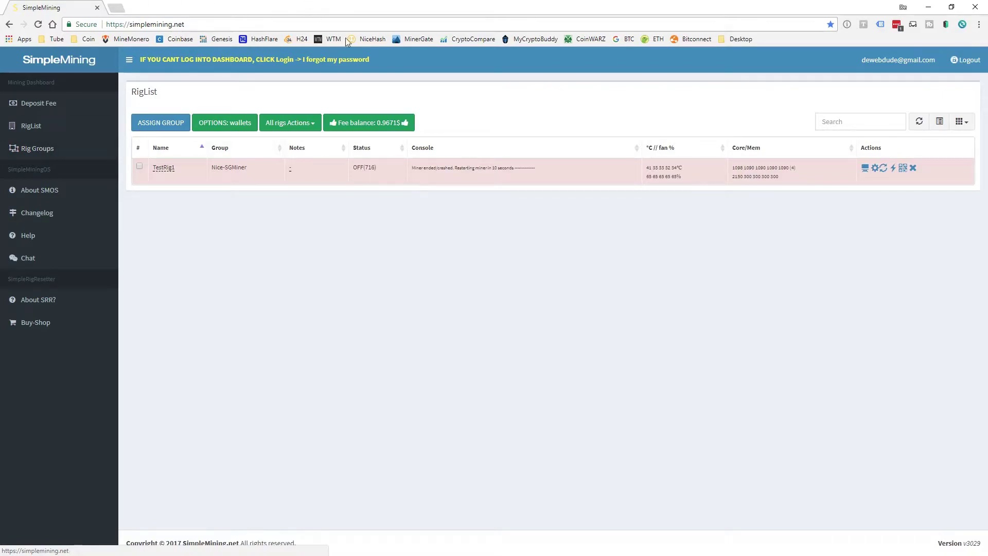
left_click(924, 8)
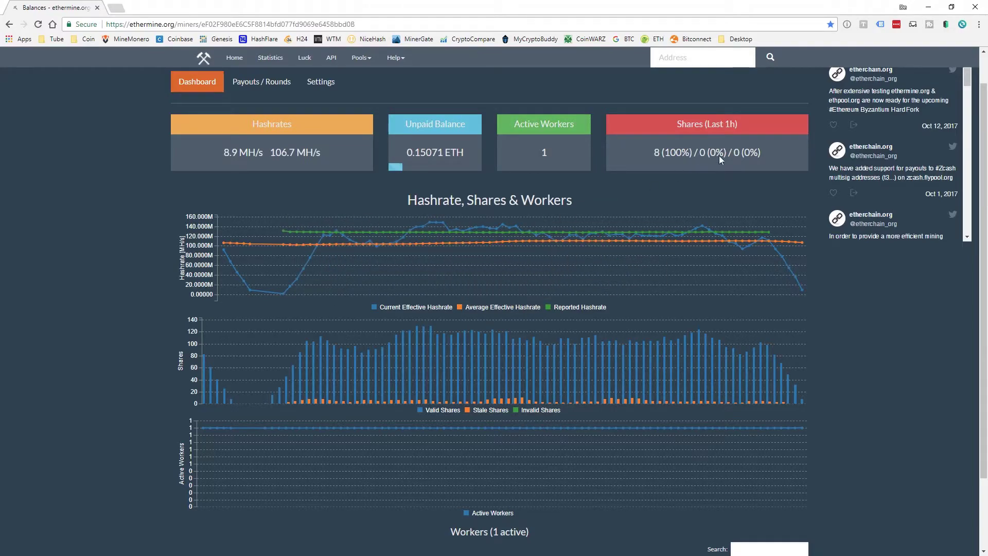
left_click(927, 8)
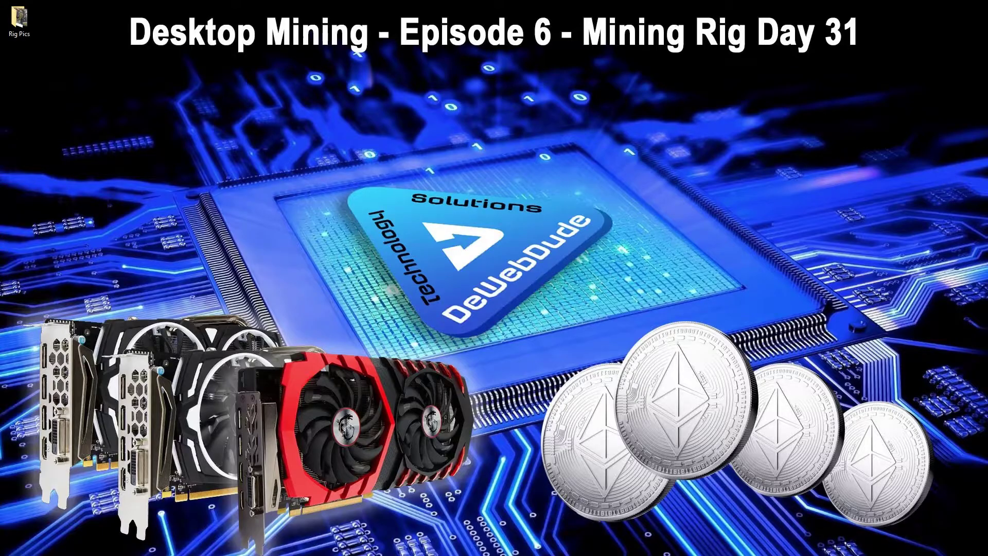
Step: Switch to the Crypto Mining.xlsx workbook in Excel and inspect the asterisk-marked days beside the USD values on the DTE sheet
key("alt+Tab")
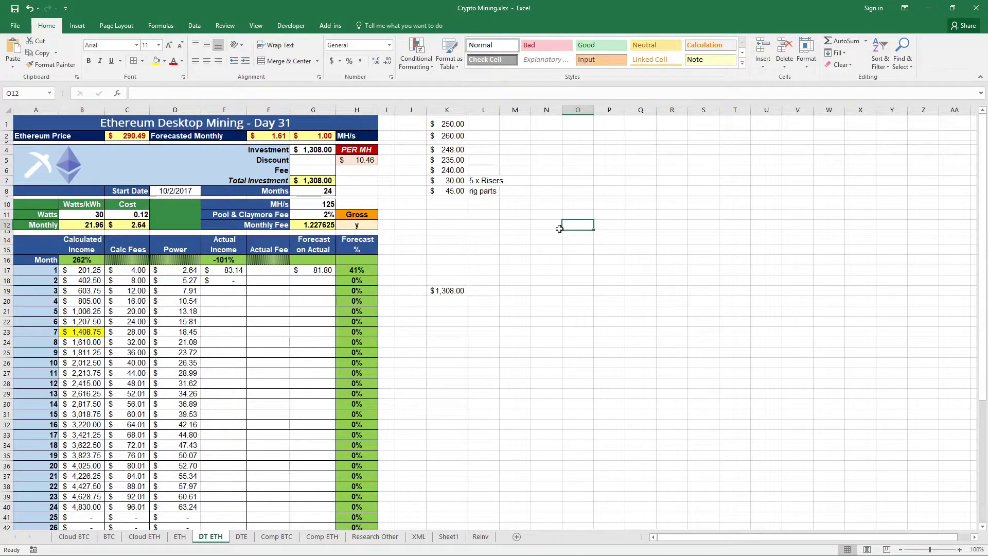
left_click(242, 537)
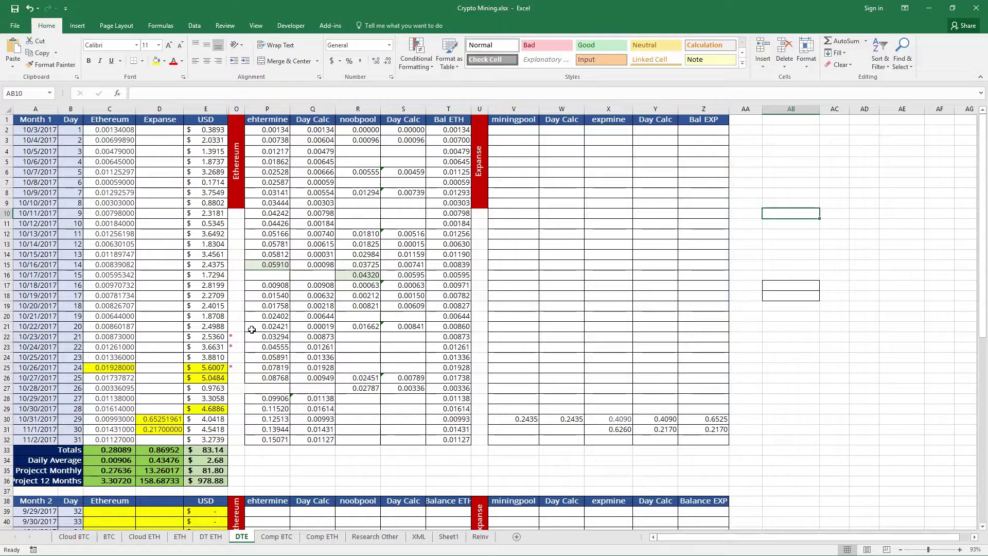
left_click(232, 337)
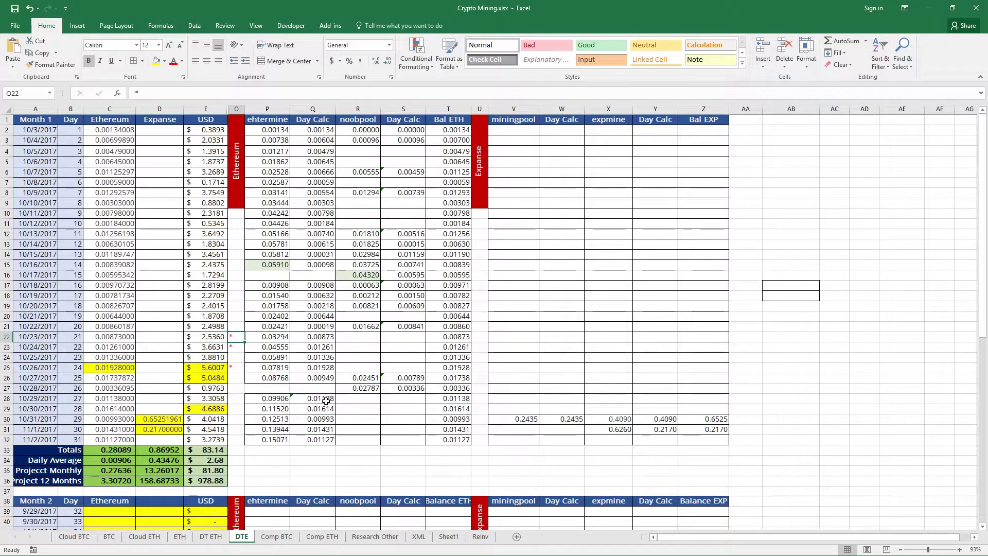
left_click(235, 350)
left_click(236, 368)
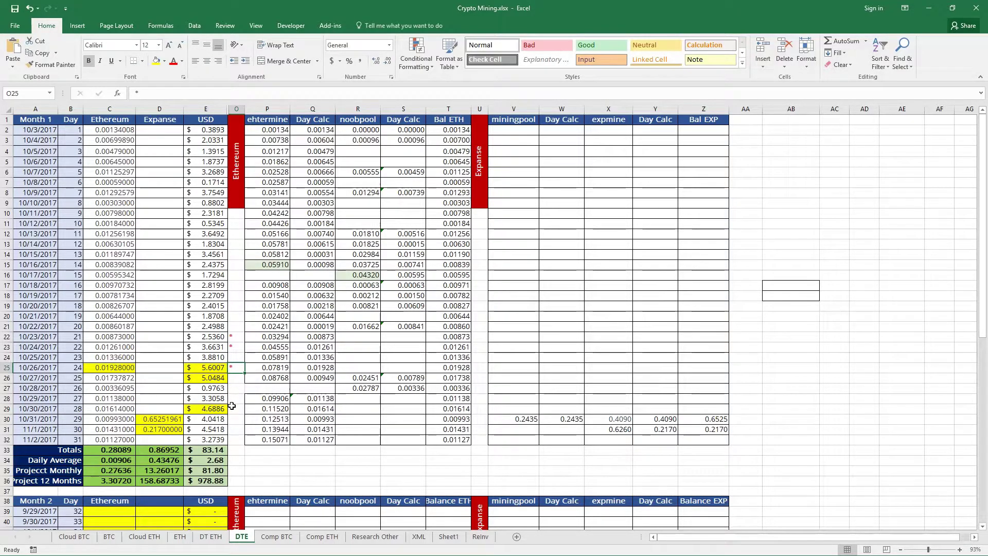
left_click(233, 406)
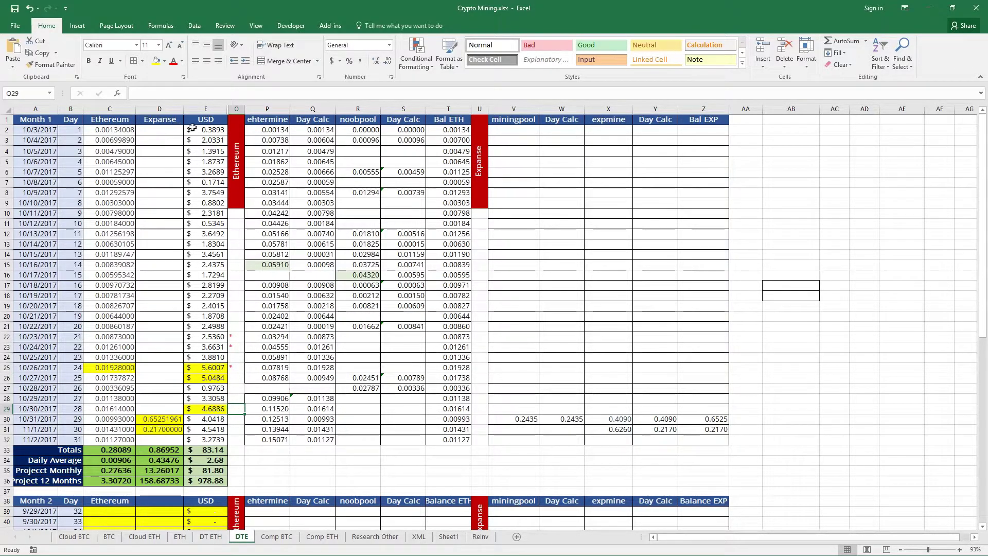
Step: Examine the Month 1 daily USD earnings, including the entry for 10/26/2017
left_click_drag(218, 131, 213, 442)
left_click(211, 356)
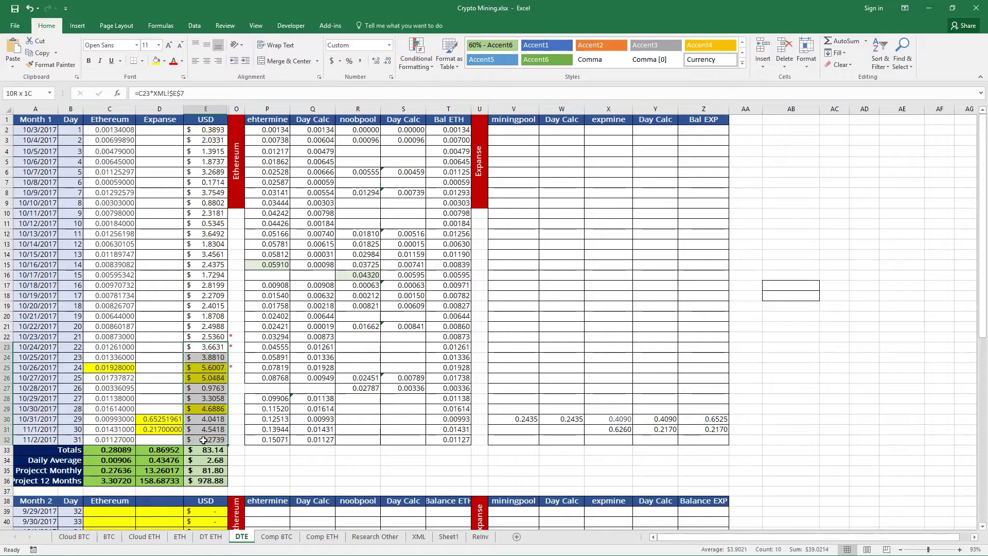
left_click(232, 356)
left_click(209, 368)
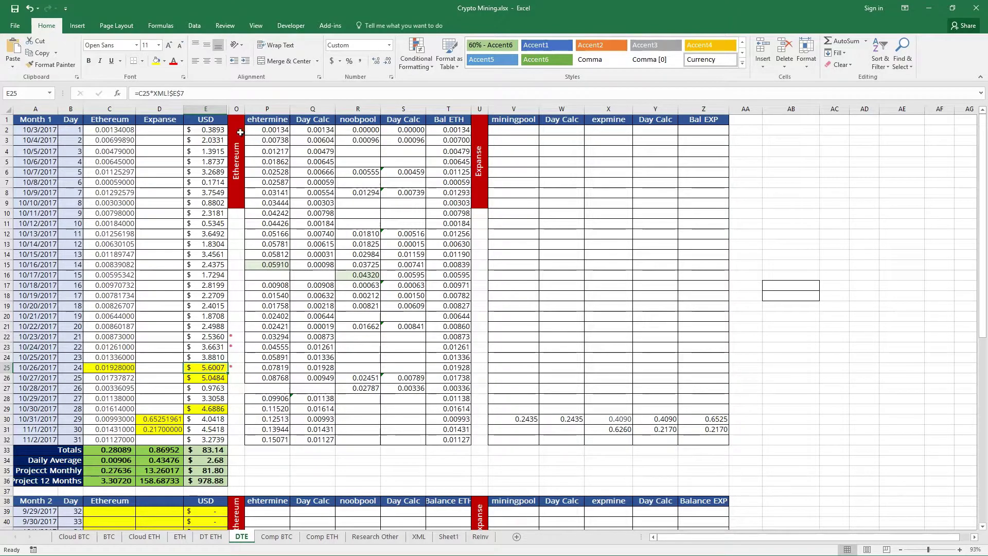
Step: Review the Ethereum pool section in columns O to T and the Expanse pool section in columns U to Z
left_click(235, 109)
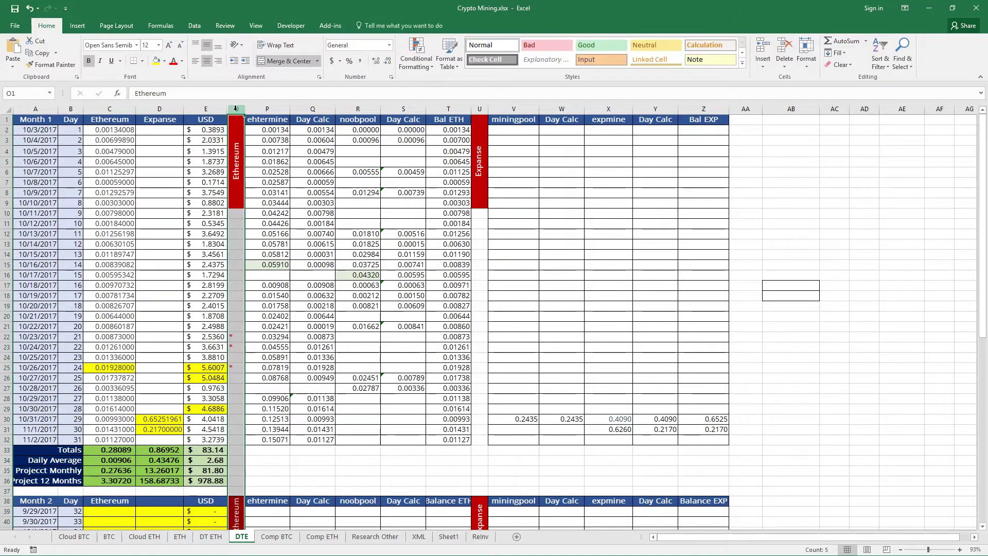
left_click_drag(236, 109, 452, 114)
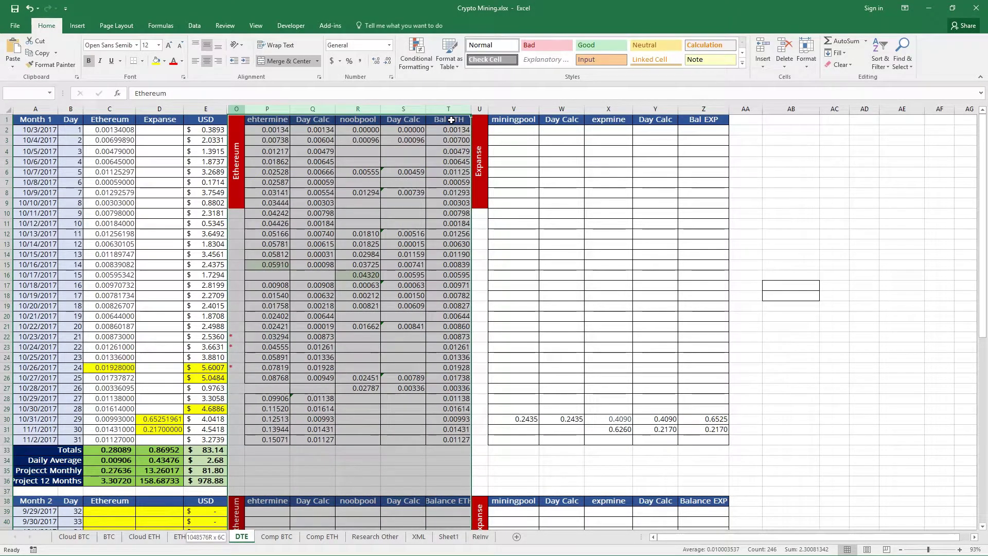
left_click(478, 108)
left_click_drag(478, 108, 717, 109)
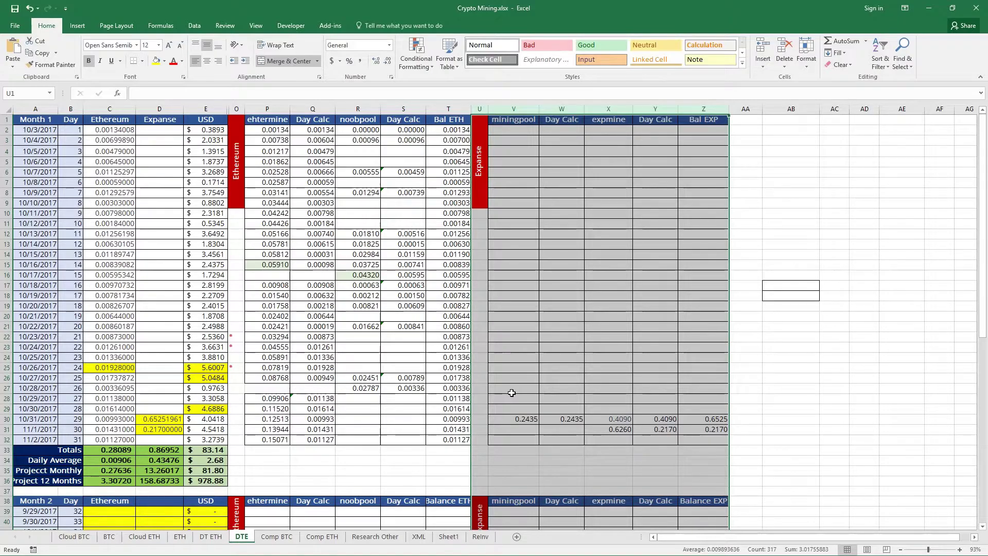
Step: Examine the Expanse miningpool and expmine entries for 10/31/2017 and 11/1/2017, along with their column headings
left_click(514, 419)
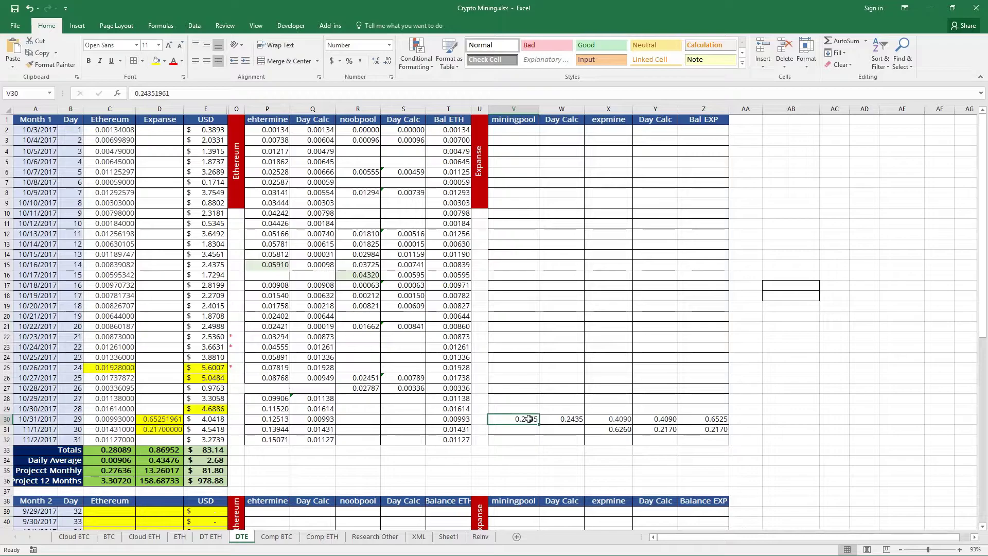
left_click_drag(523, 419, 693, 421)
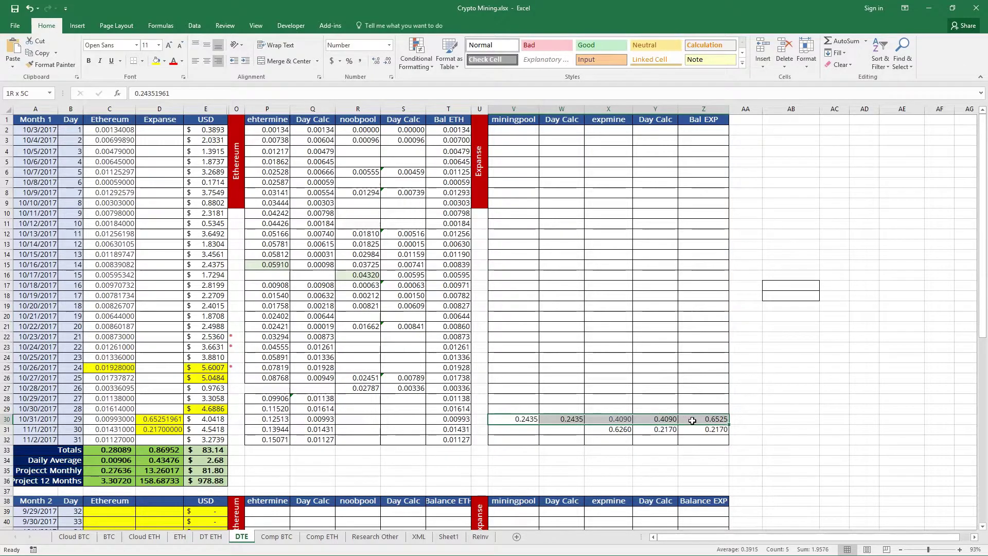
left_click(663, 419)
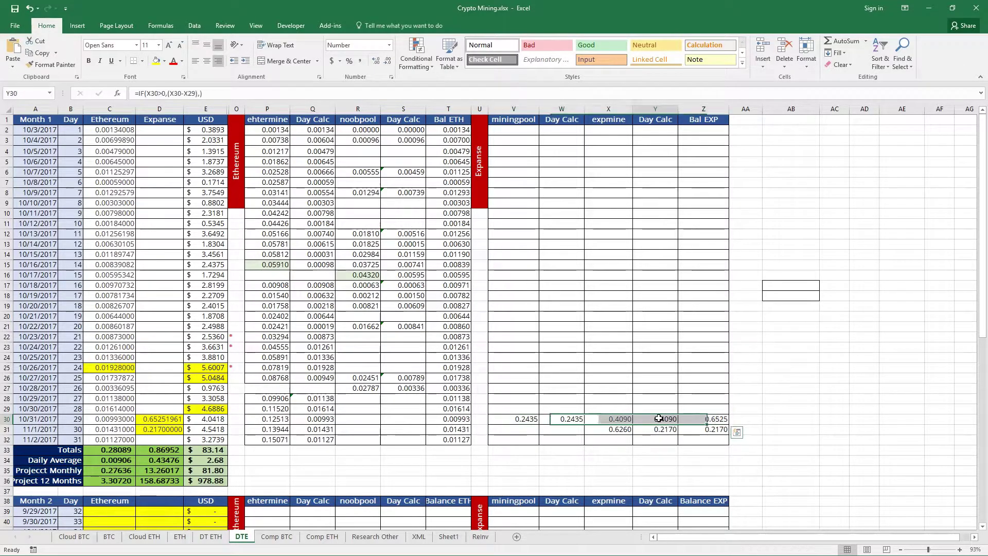
left_click(525, 417)
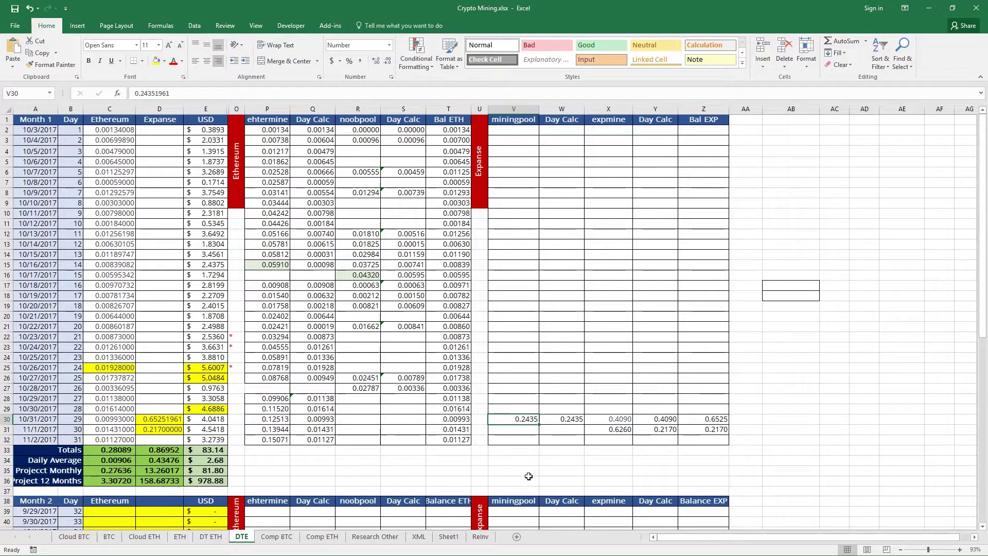
left_click(615, 430)
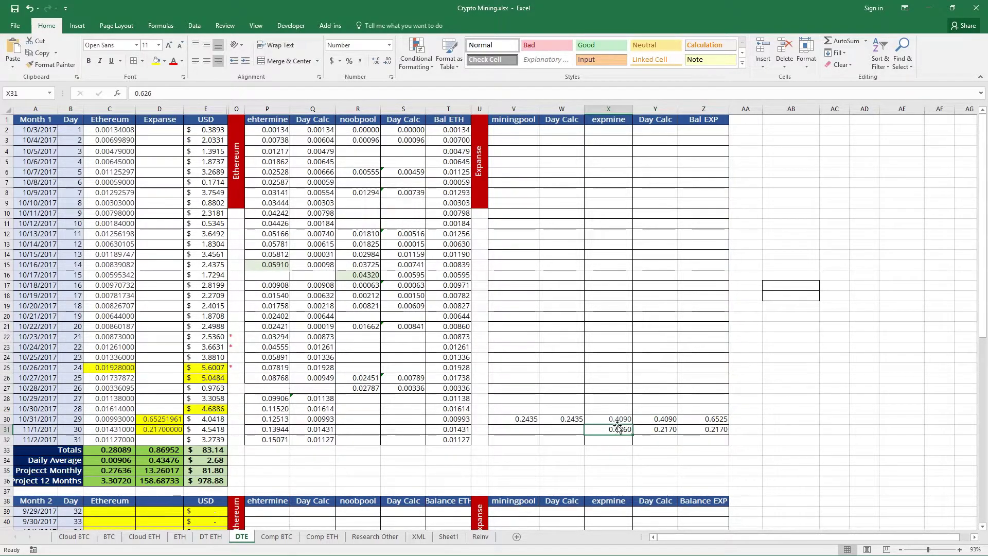
left_click(514, 121)
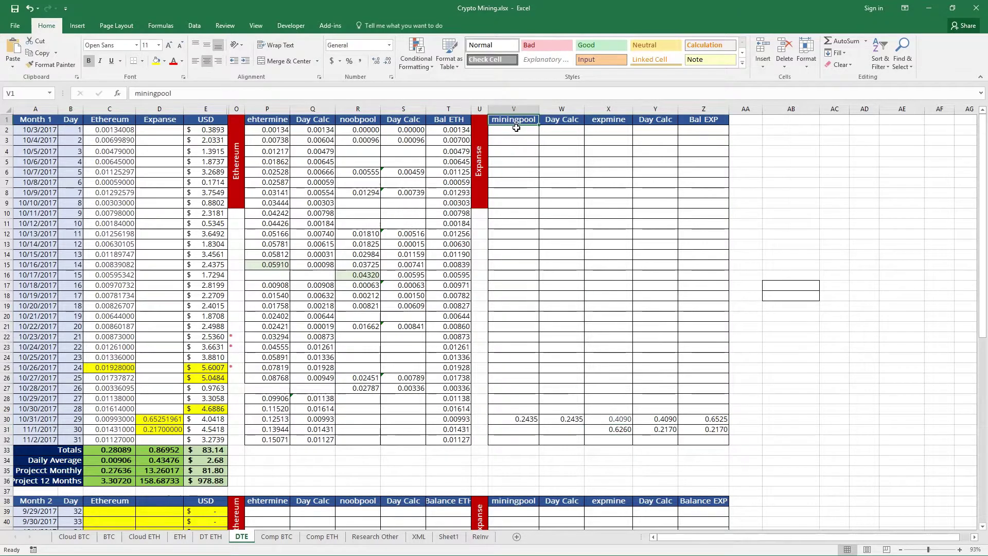
left_click(613, 122)
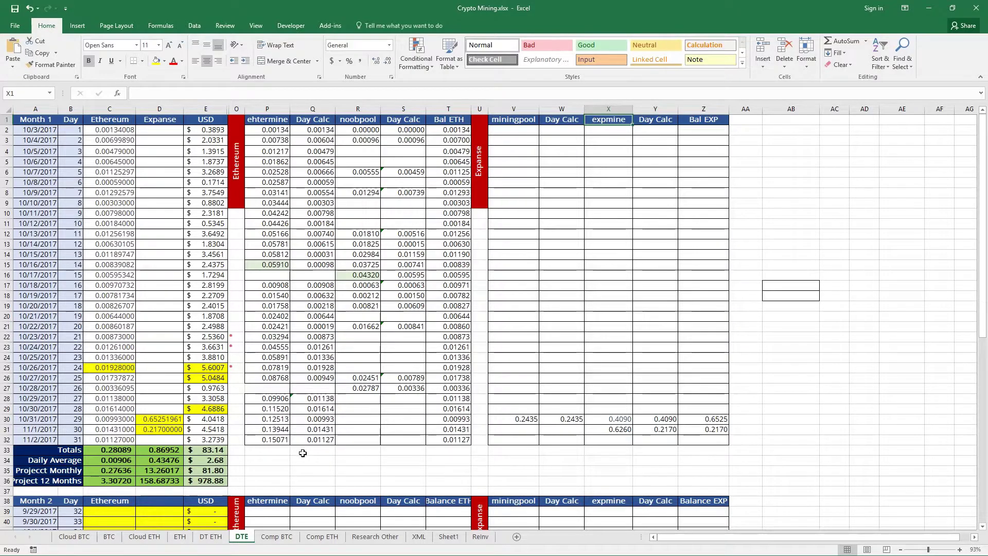
Step: Check the 11/2/2017 row and its USD earnings formula, then minimize the workbook
left_click(6, 439)
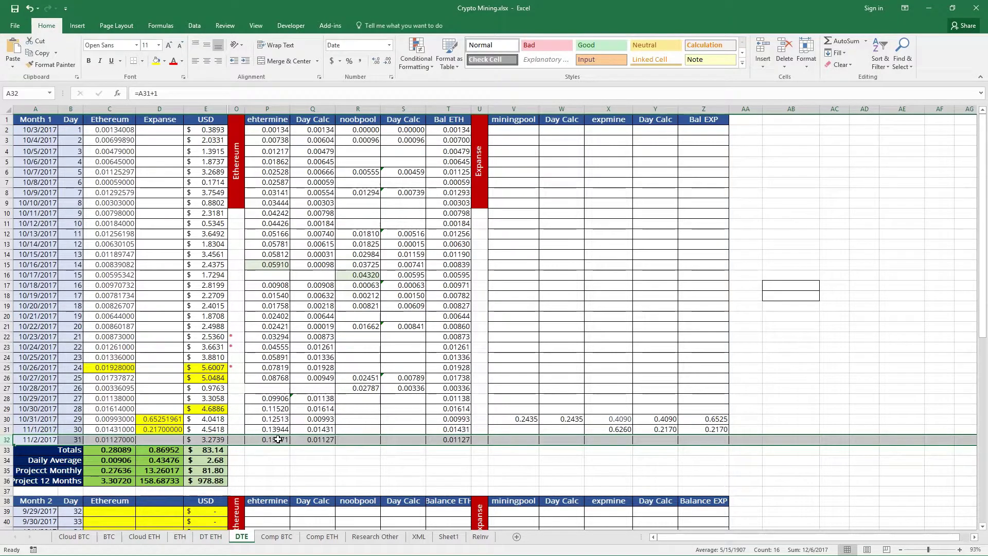
left_click(217, 439)
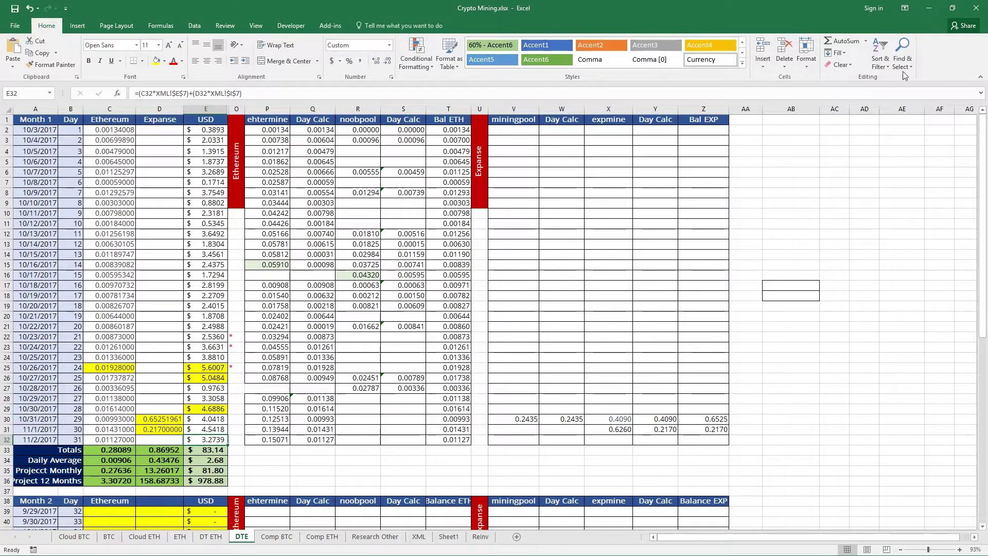
left_click(929, 8)
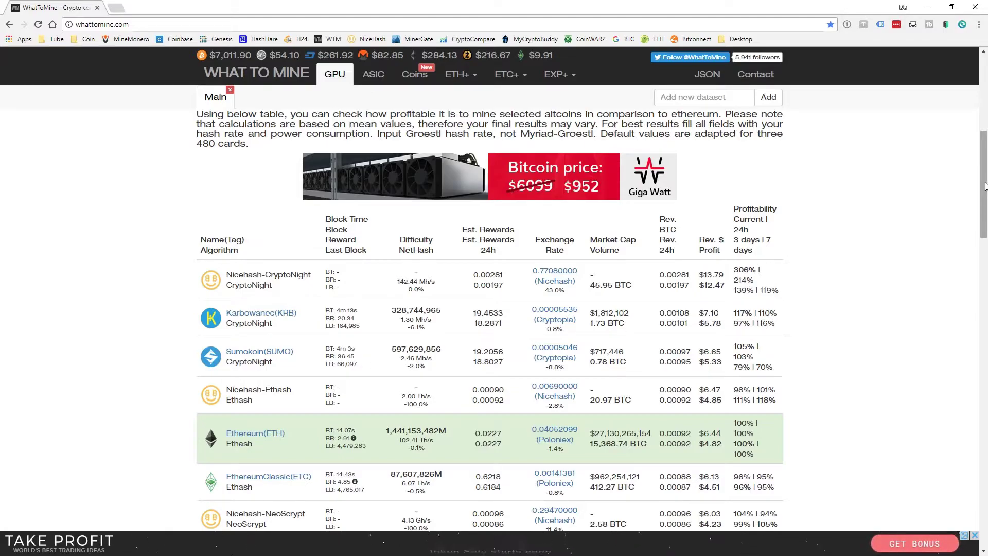
Step: Review the WhatToMine GPU settings and coin profitability table, refresh the page for current rates, and close the browser
left_click_drag(986, 192, 987, 110)
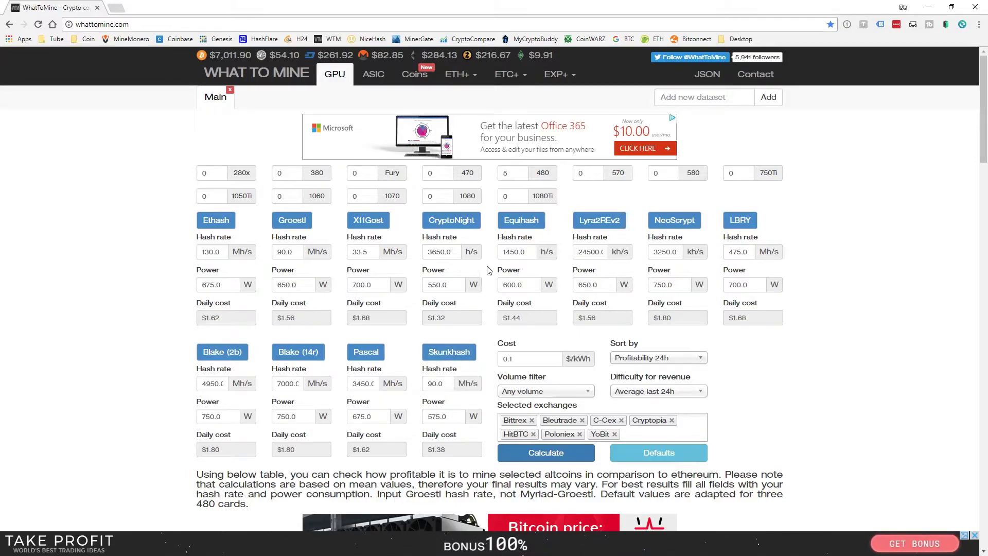
scroll(921, 293, "down", 3)
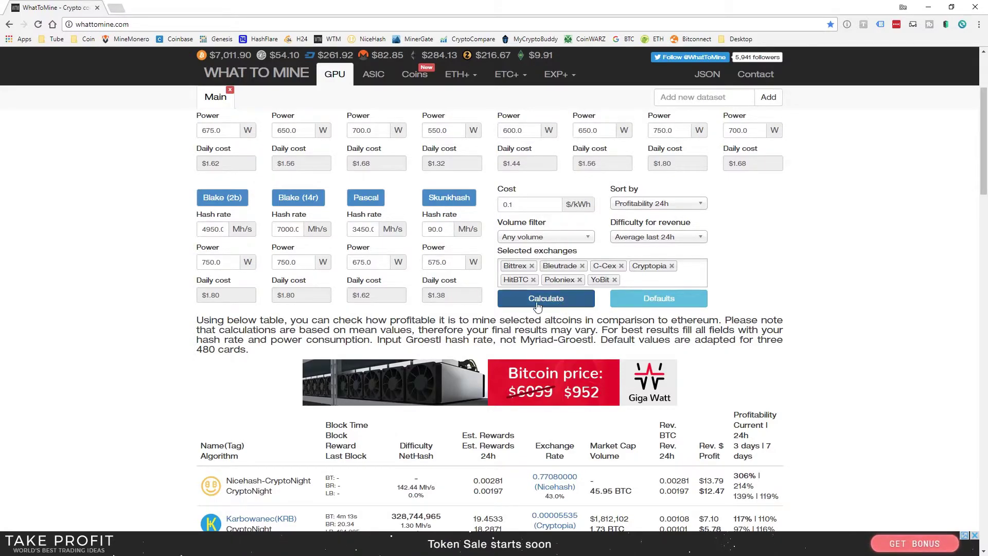
left_click_drag(983, 167, 978, 221)
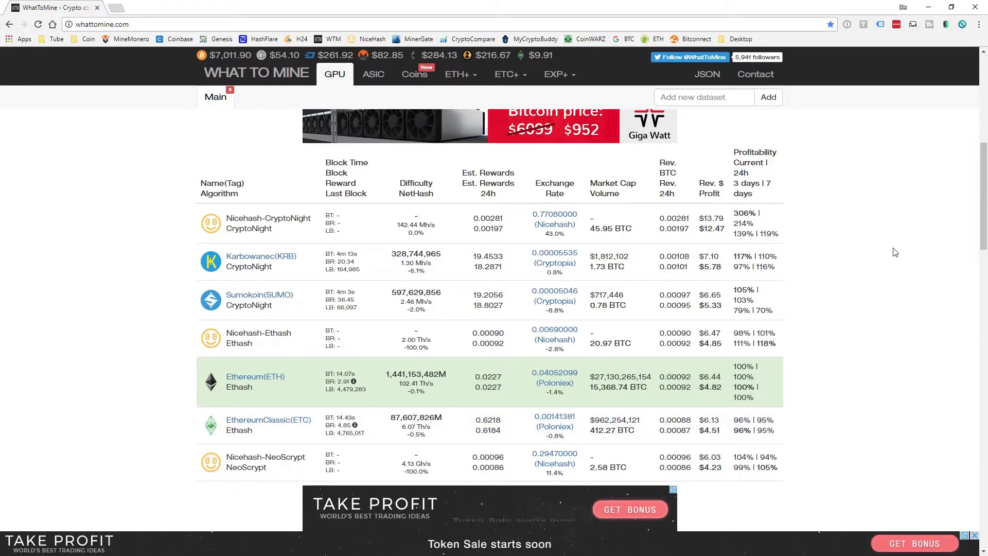
scroll(896, 252, "up", 2)
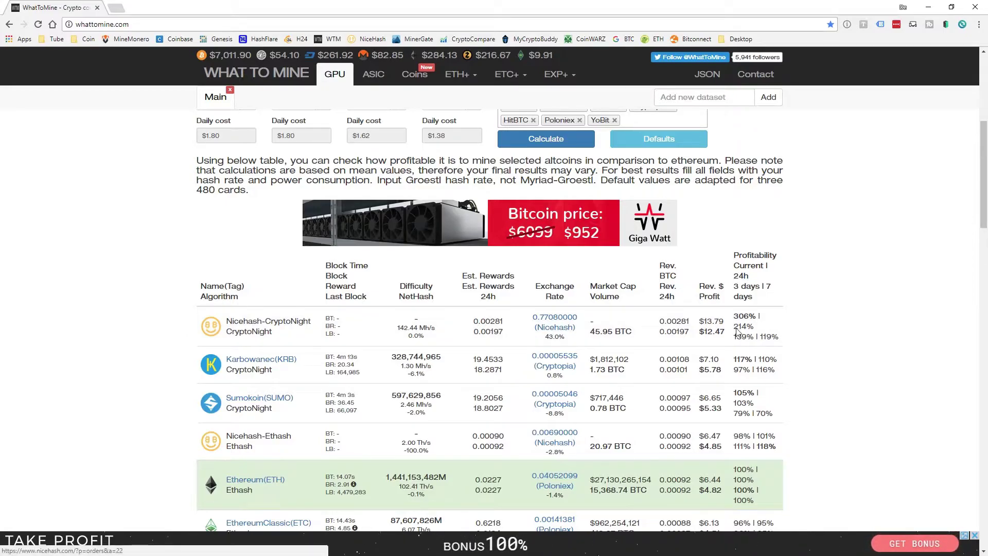
left_click(40, 24)
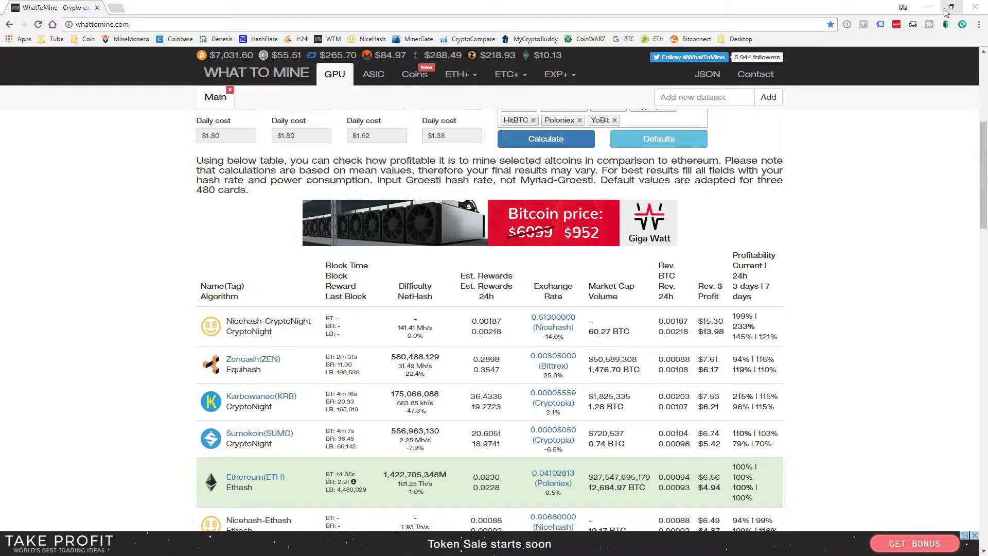
left_click(975, 8)
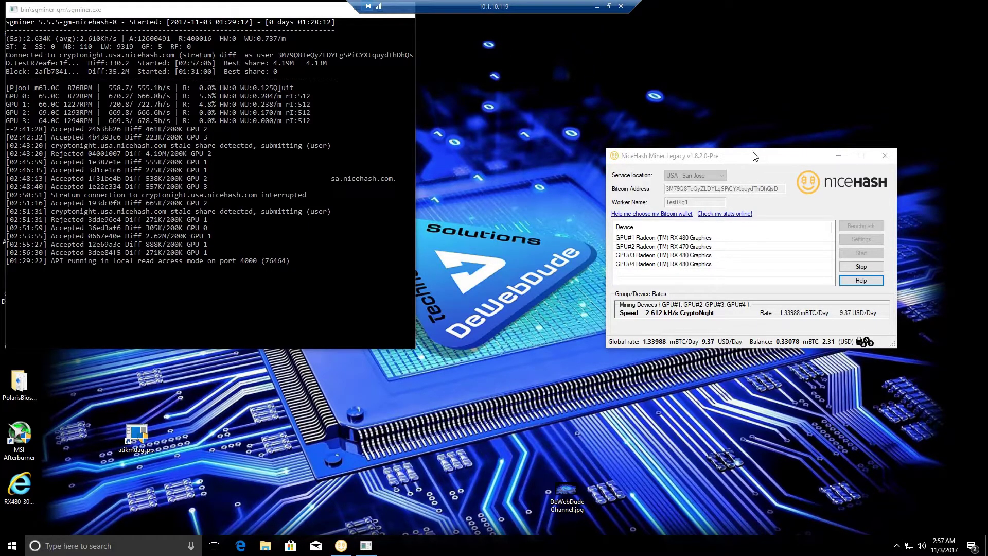
Step: Move the NiceHash Miner Legacy window higher on the remote desktop to check its mining rates, and minimize the remote session
left_click_drag(754, 156, 748, 78)
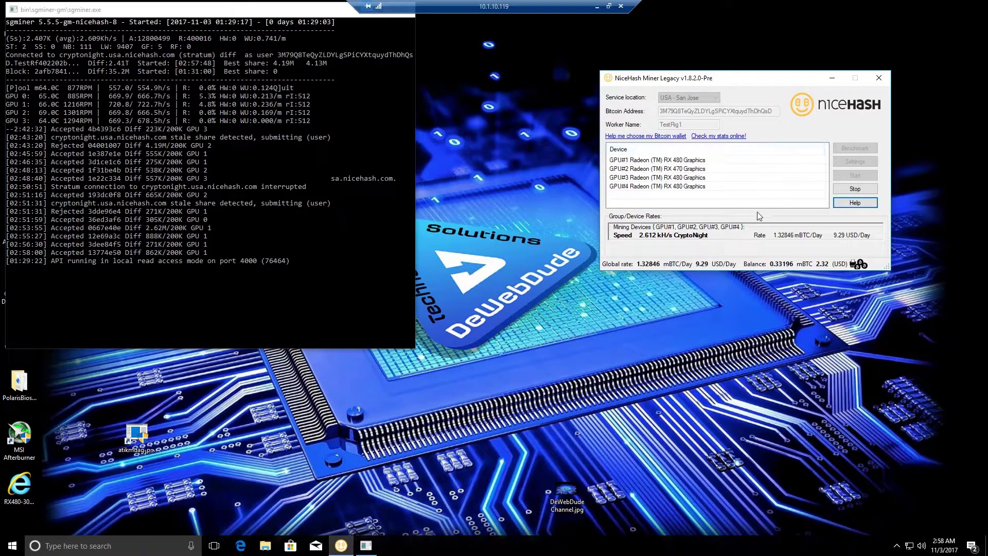
left_click(596, 9)
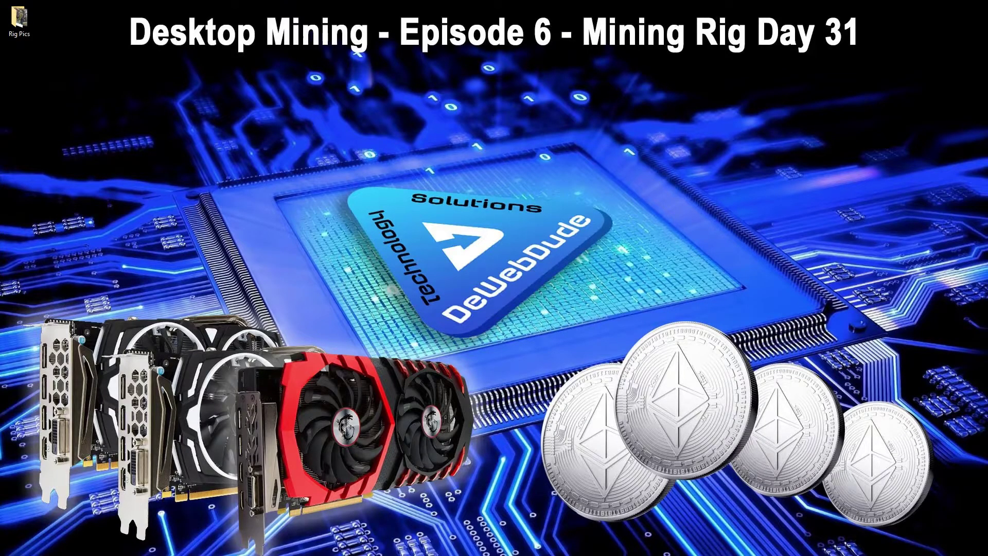
Step: Switch back to Excel and check the 10/31/2017 miningpool day calculation and Expanse balance formulas on the DTE sheet
key("alt+Tab")
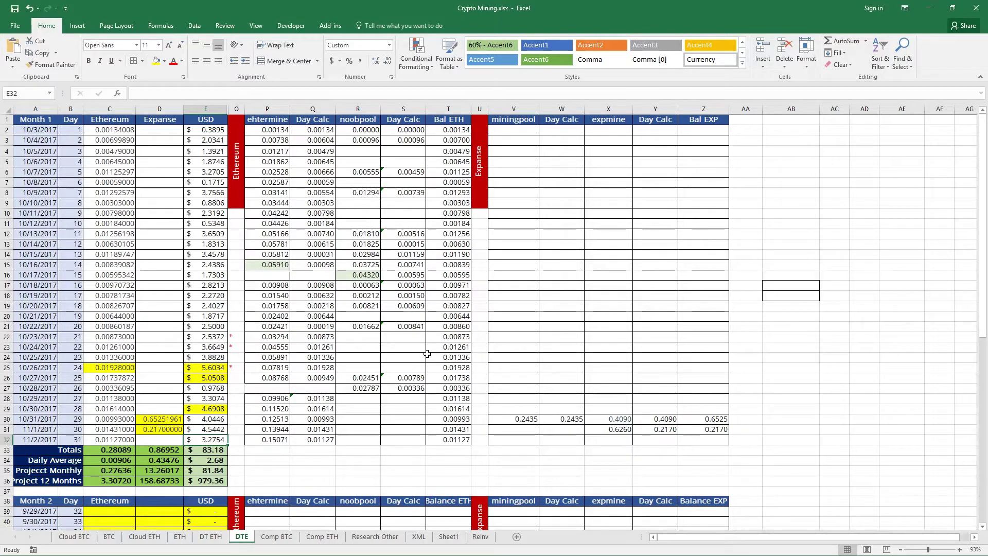
left_click(575, 418)
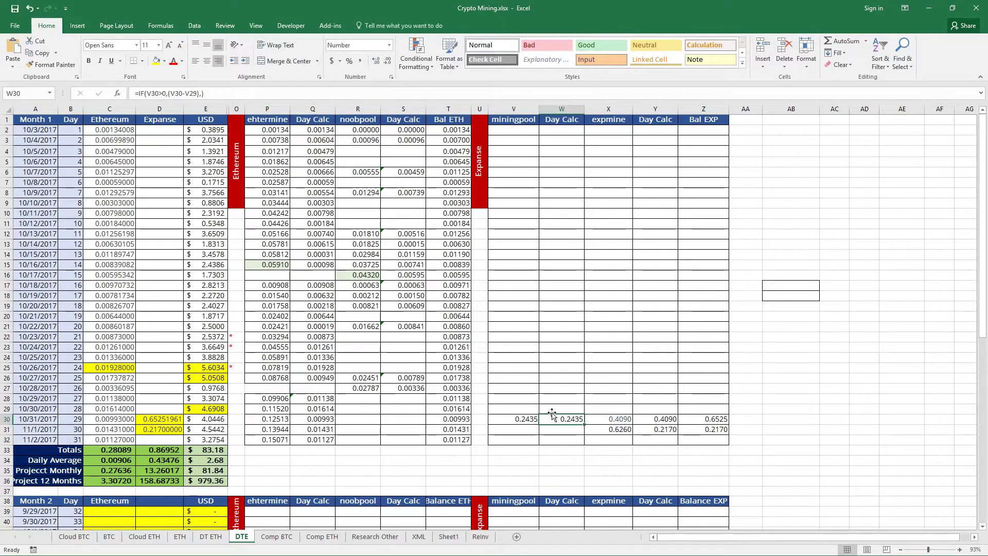
left_click(720, 420)
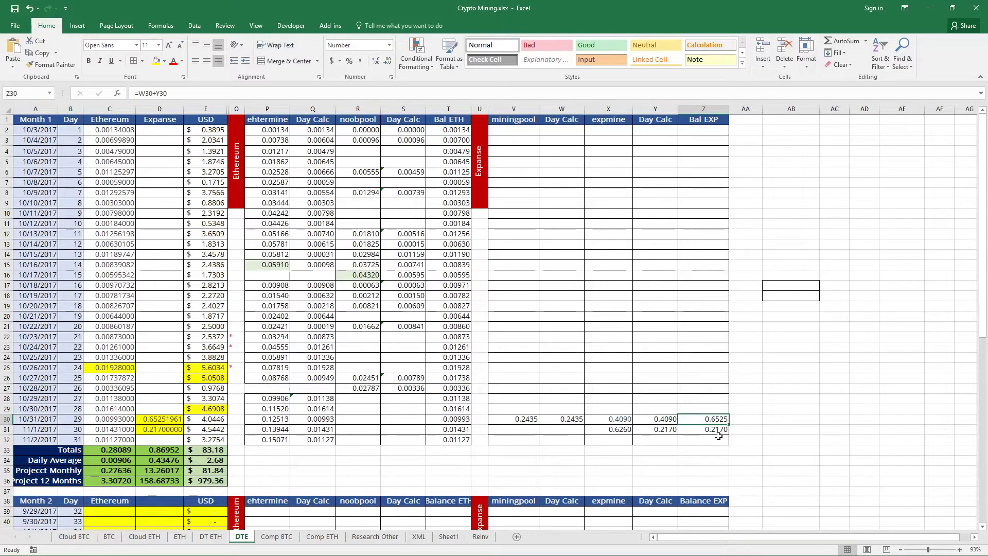
Step: Check the 10/31/2017 miningpool balance, the highlighted 10/26/2017 Ethereum amount, and the highlighted Expanse formulas on the DTE sheet
left_click_drag(718, 436, 514, 419)
left_click(515, 419)
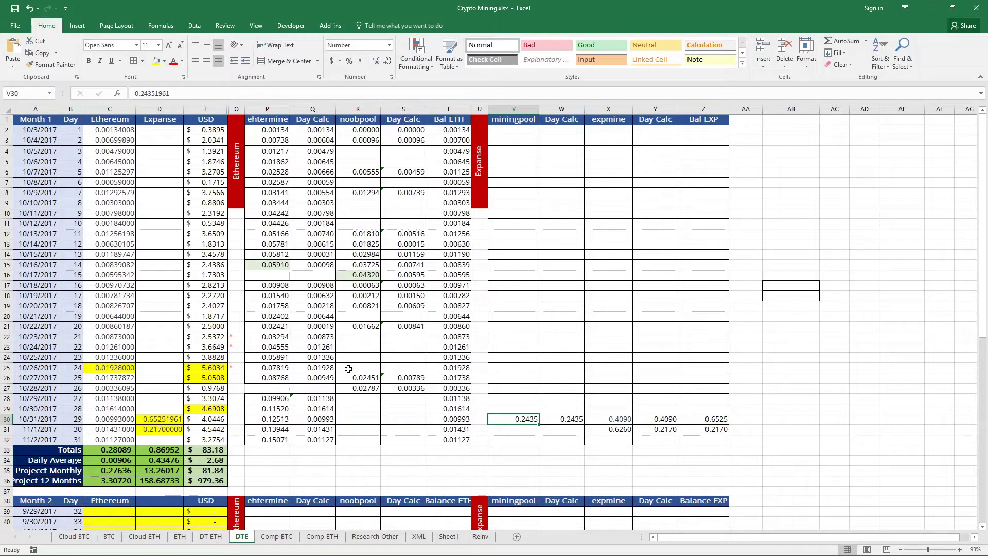
scroll(348, 368, "down", 1)
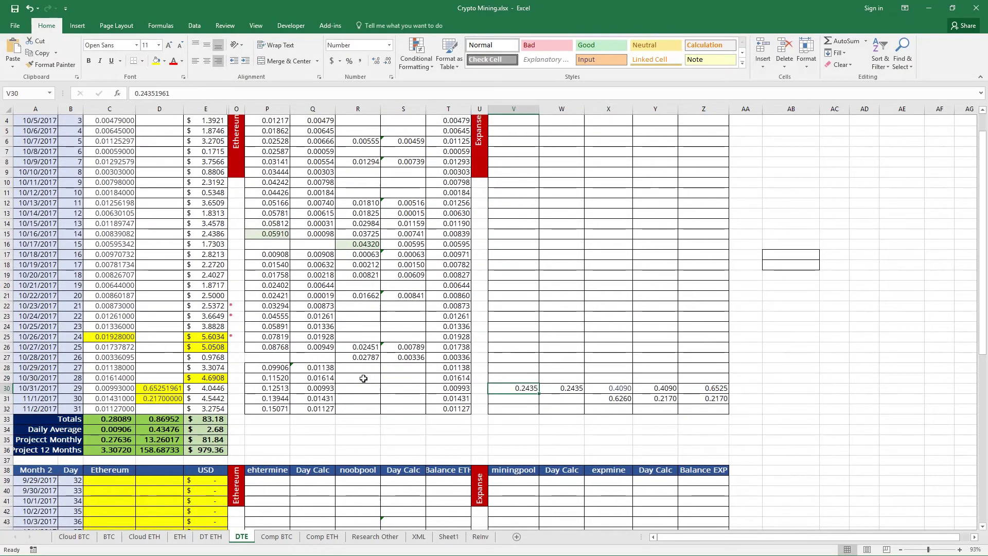
scroll(364, 379, "up", 1)
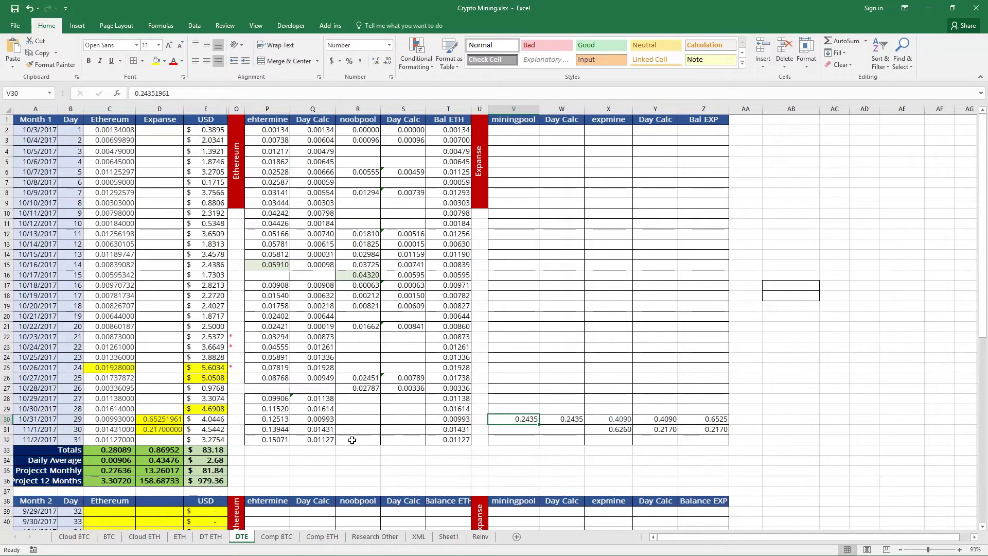
scroll(350, 443, "down", 2)
scroll(280, 362, "up", 2)
left_click(98, 368)
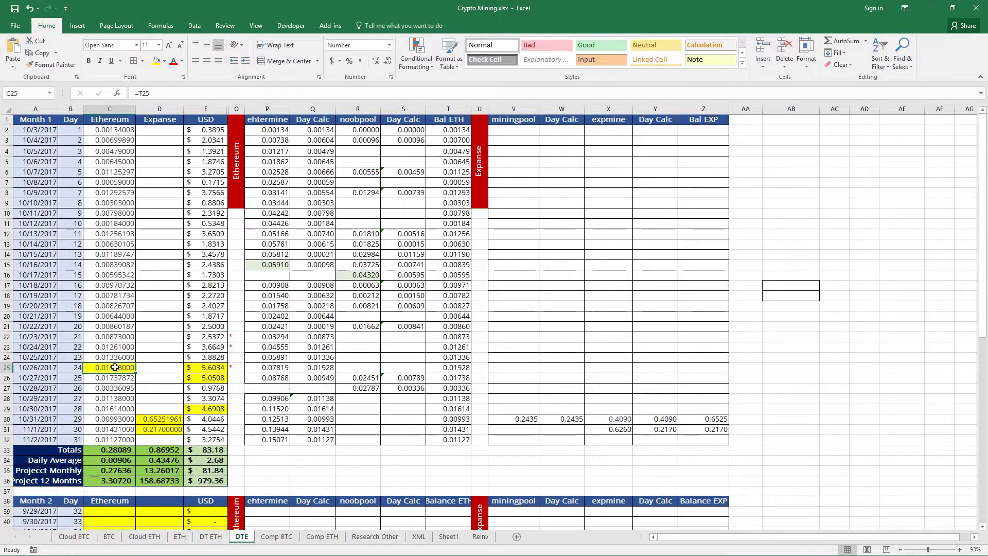
left_click(168, 429)
left_click(165, 420)
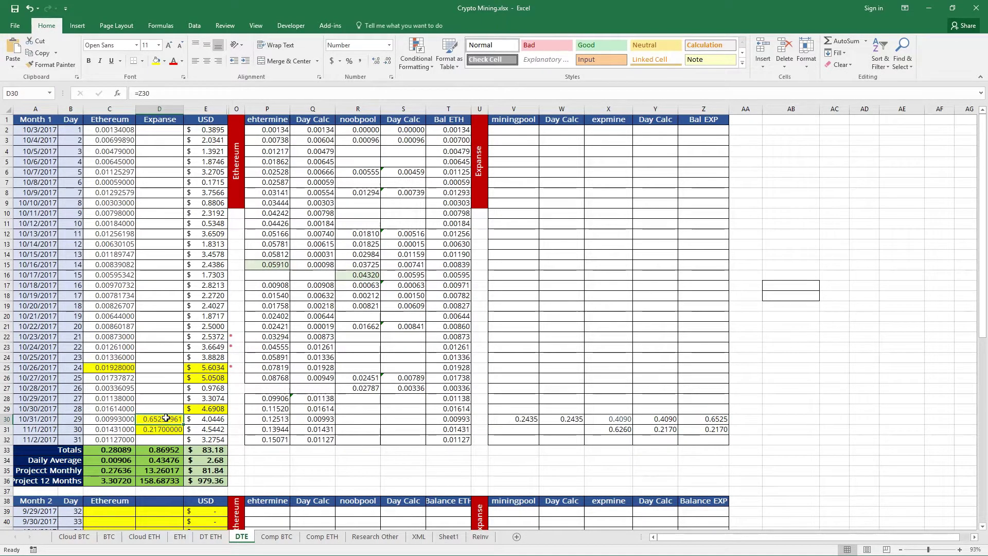
Step: Review the USD earnings for 10/26/2017 through 10/30/2017 and the formula behind the Month 1 USD total
left_click(209, 367)
left_click_drag(210, 389, 208, 417)
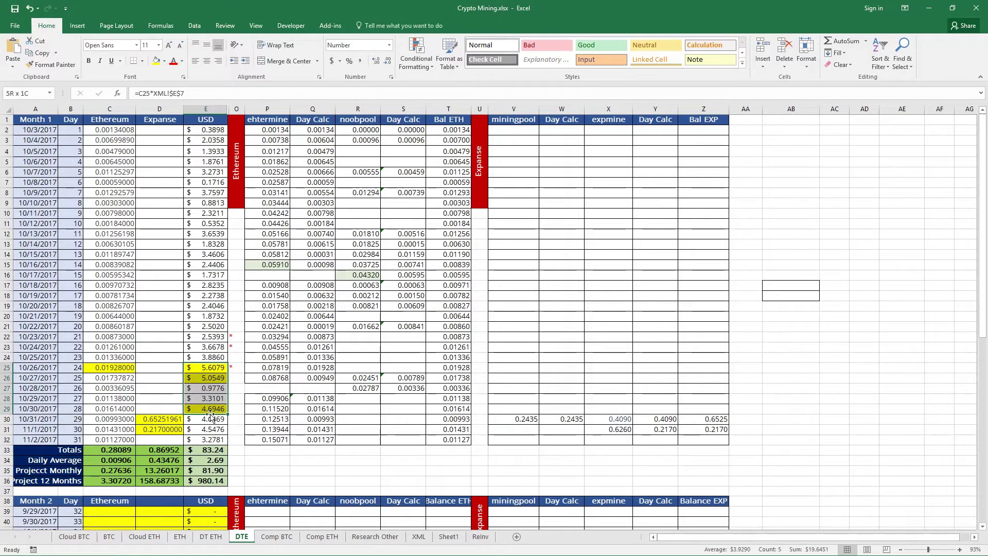
left_click(208, 448)
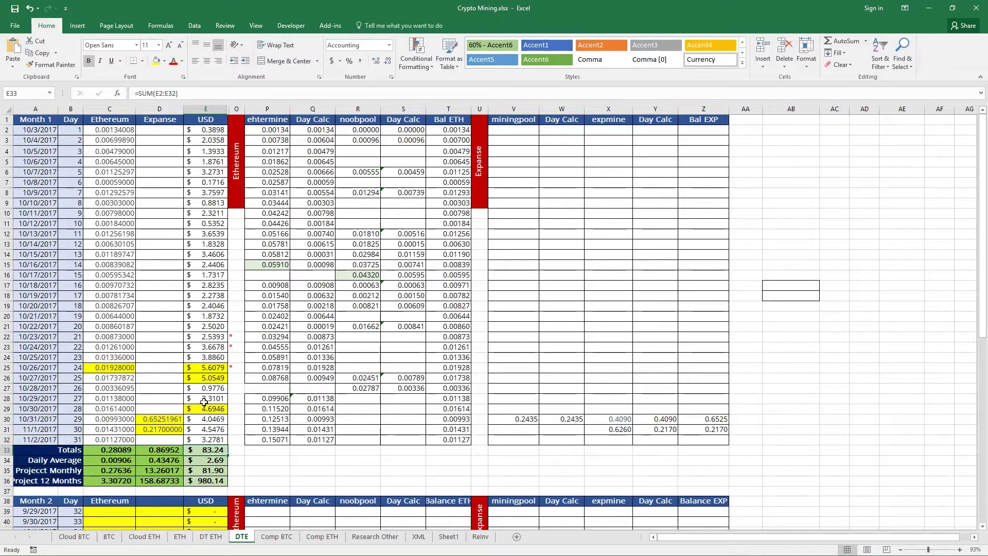
left_click_drag(206, 365, 206, 409)
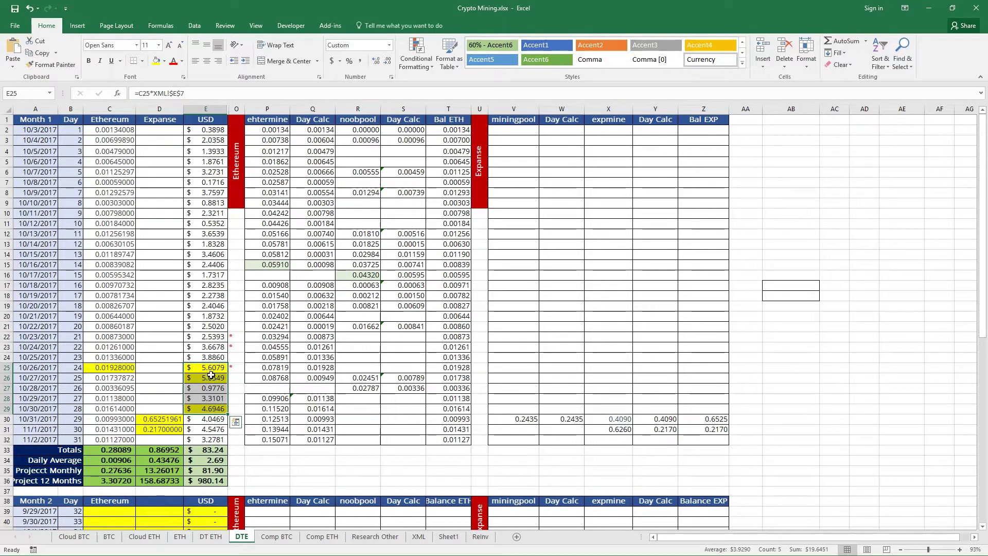
left_click(220, 388)
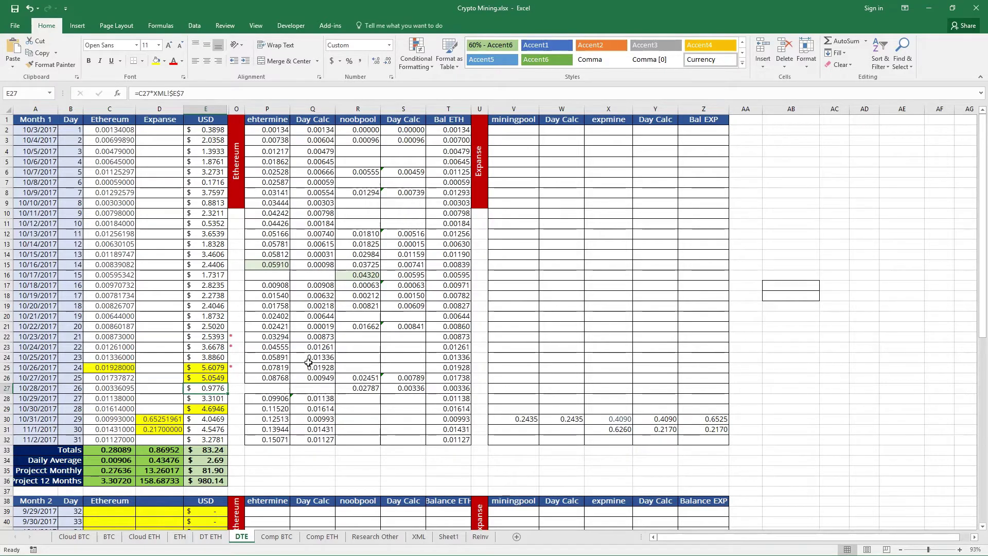
scroll(308, 362, "down", 2)
scroll(308, 362, "up", 2)
Step: Open the DT ETH sheet and review the hardware costs in column K, their sum formula, and the linked Investment cell
left_click(210, 536)
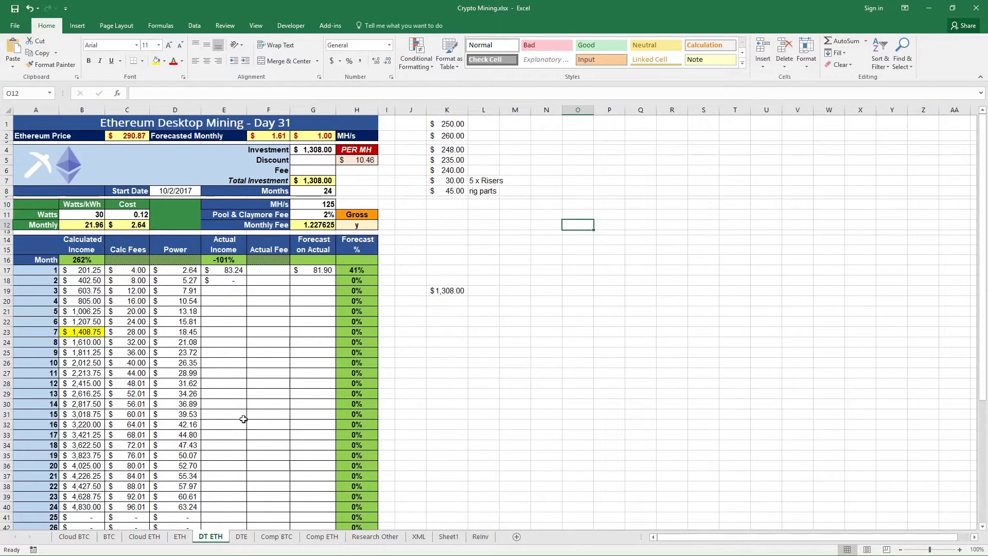
scroll(153, 379, "down", 2)
scroll(196, 396, "up", 2)
left_click_drag(448, 124, 453, 286)
left_click(449, 291)
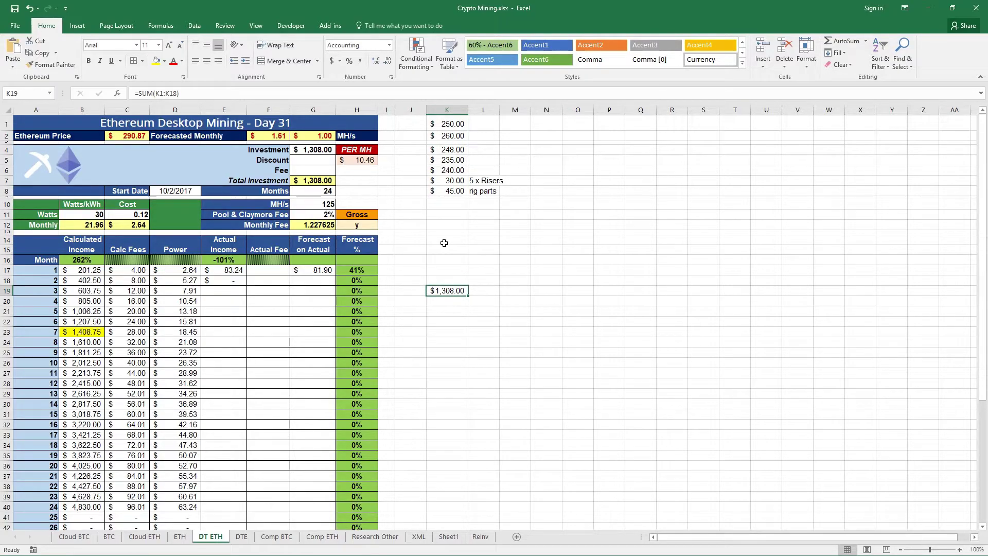
left_click_drag(458, 122, 457, 171)
left_click(456, 181)
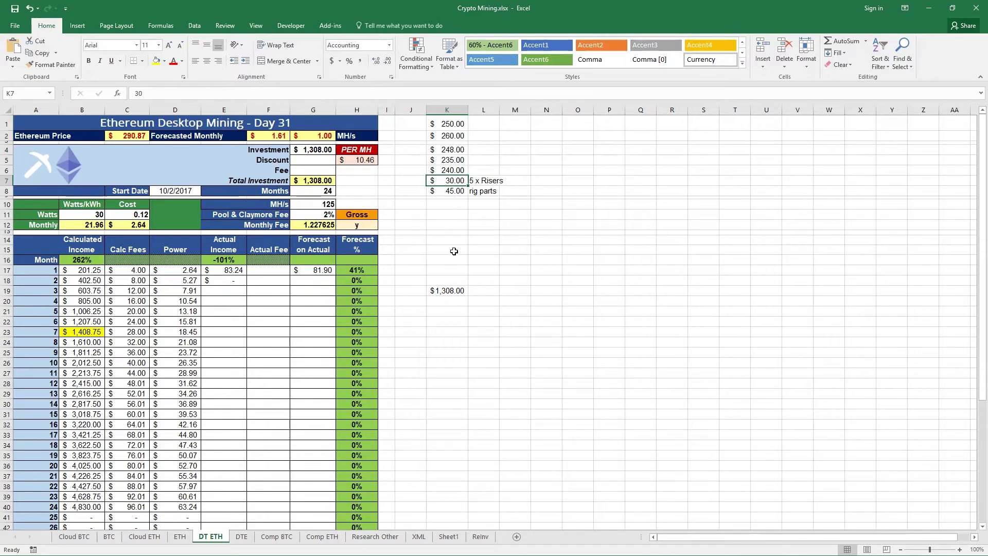
key("Down")
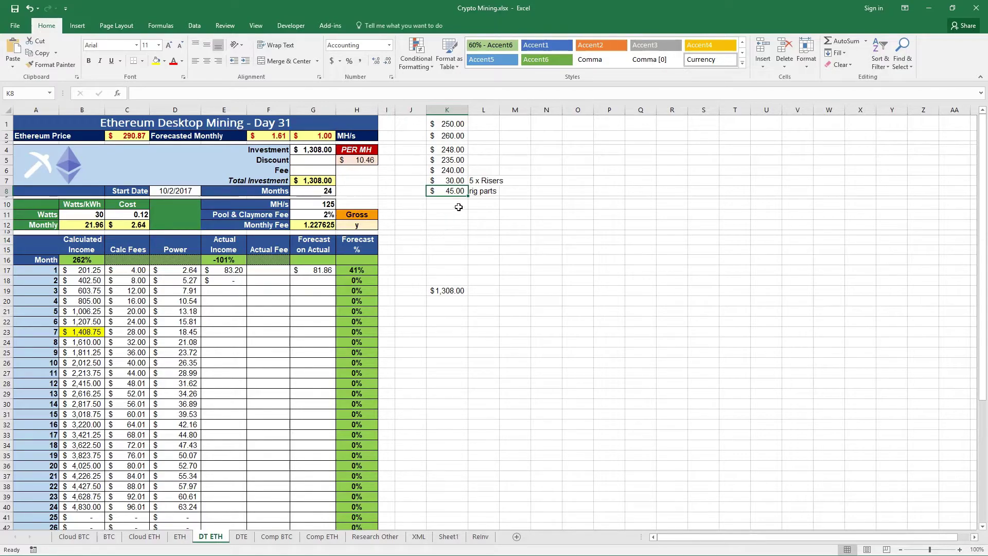
left_click(315, 149)
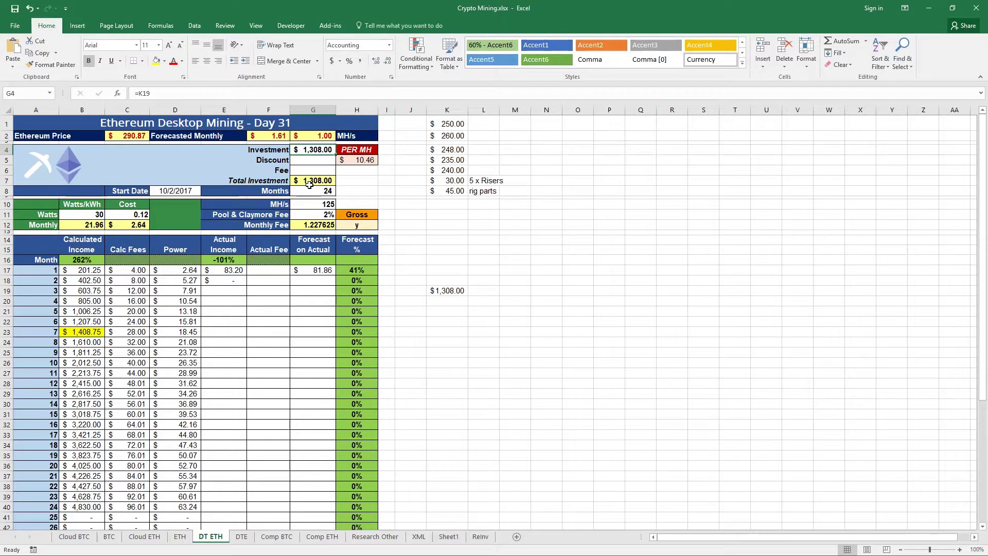
left_click(457, 201)
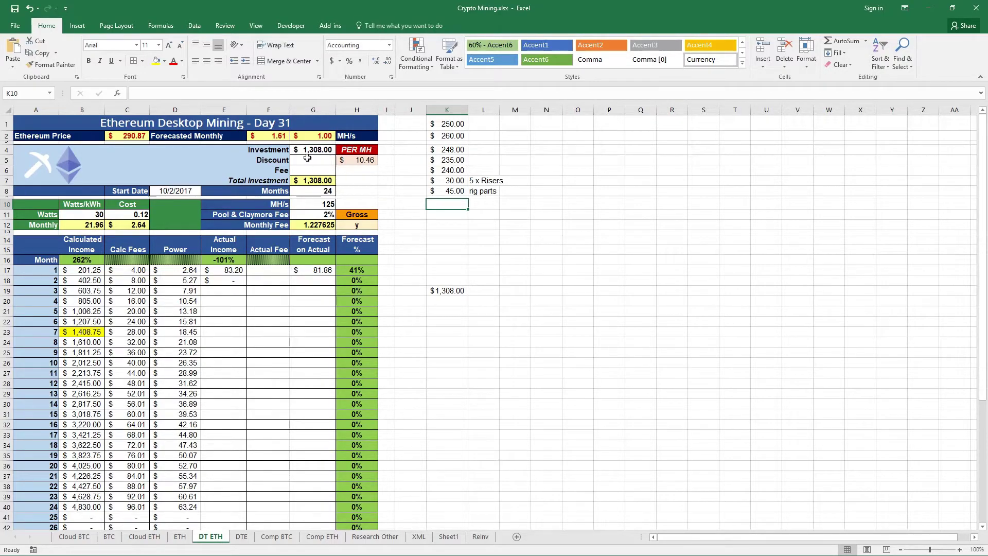
Step: Set the Gross option to n and check the month 7 calculated income and the month 1 forecast percentage
left_click(87, 330)
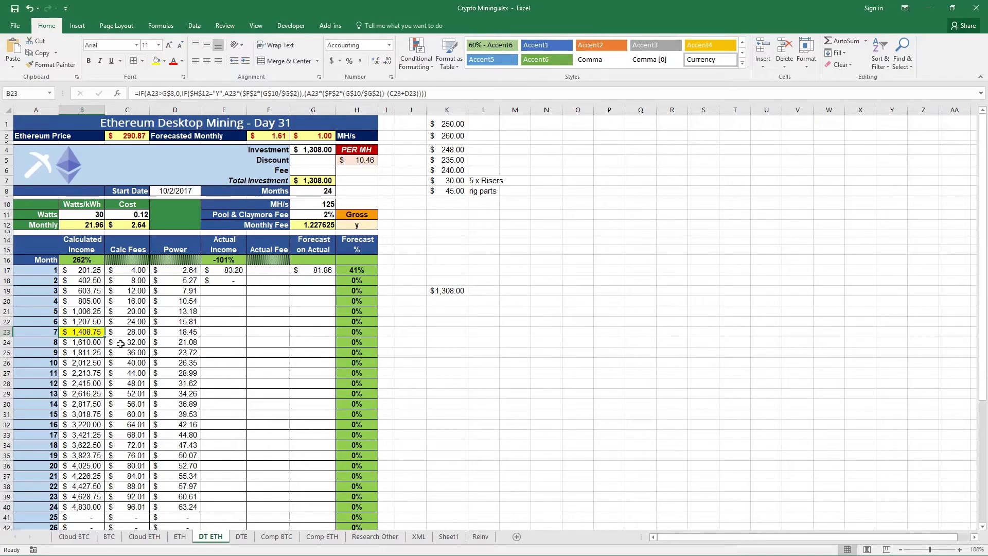
left_click(358, 226)
type("n")
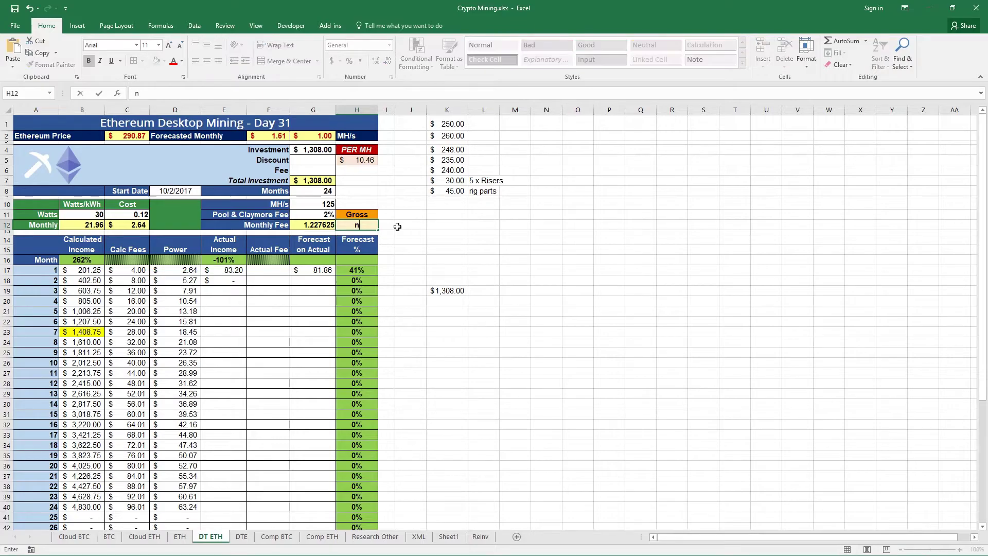
key("Return")
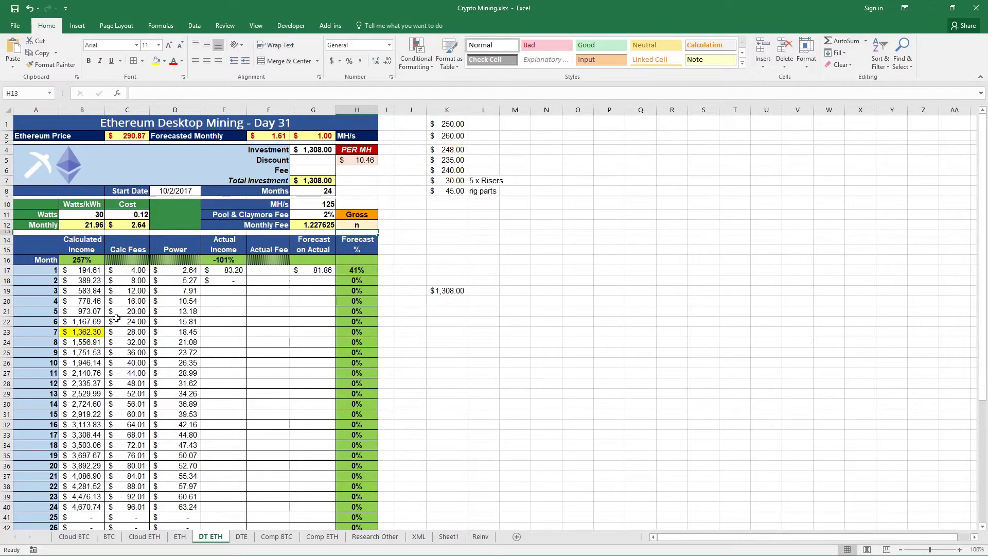
left_click(87, 332)
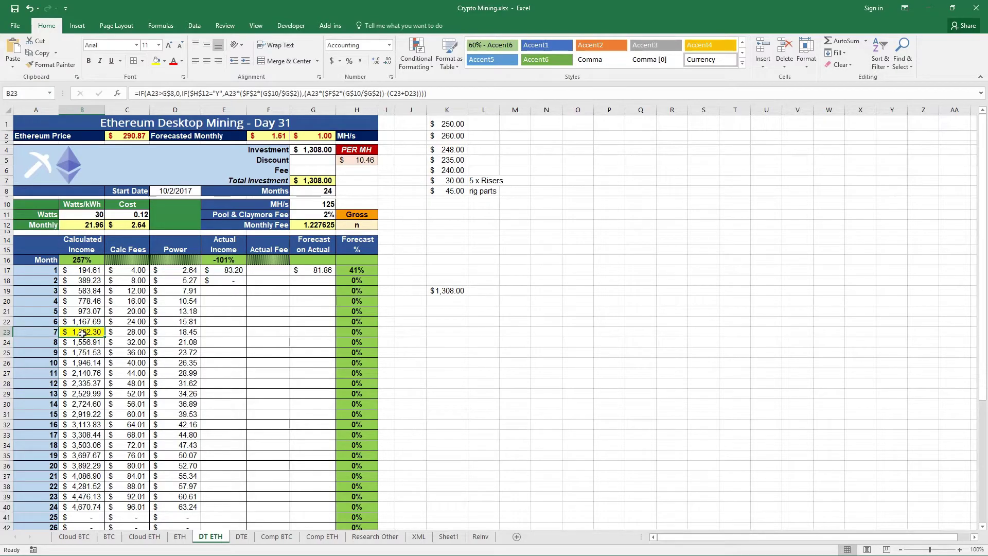
left_click(369, 270)
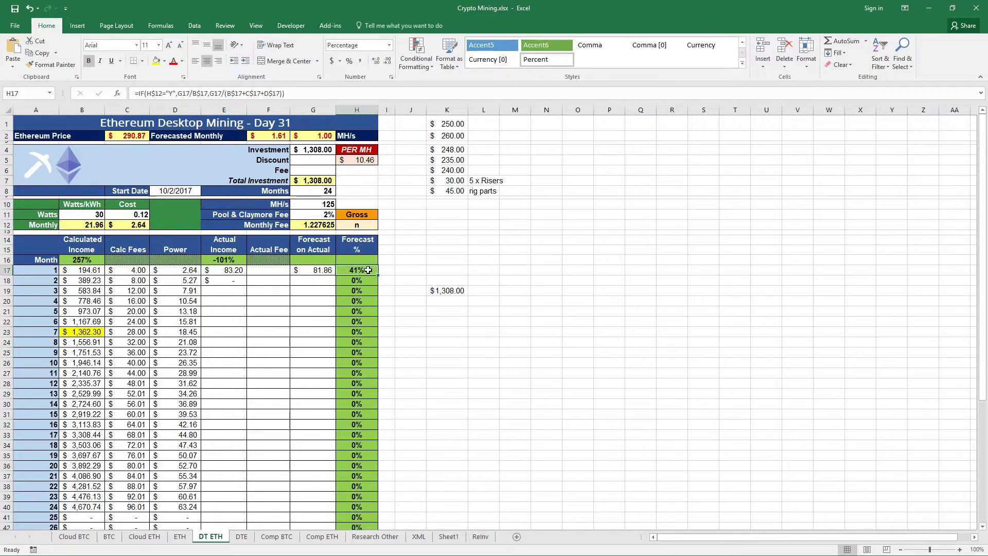
left_click(8, 271)
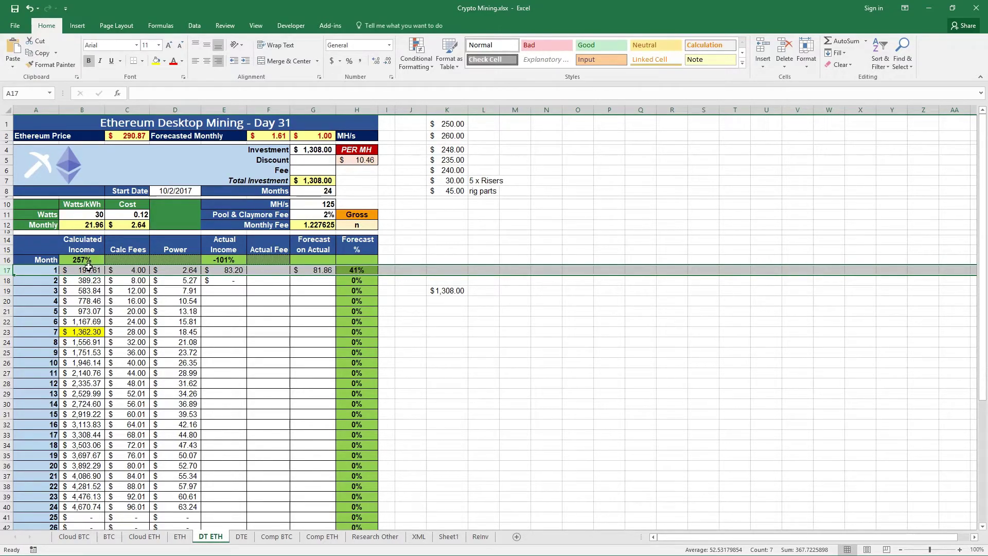
Step: Set the rig's power draw to 800 watts and check the month 1 calculated income and power cost
left_click(88, 214)
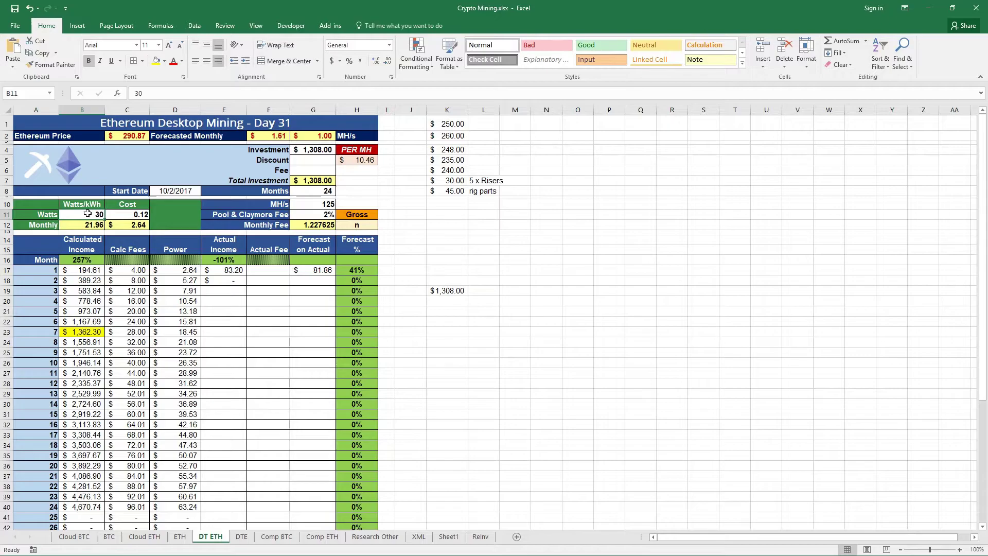
type("800")
key("Return")
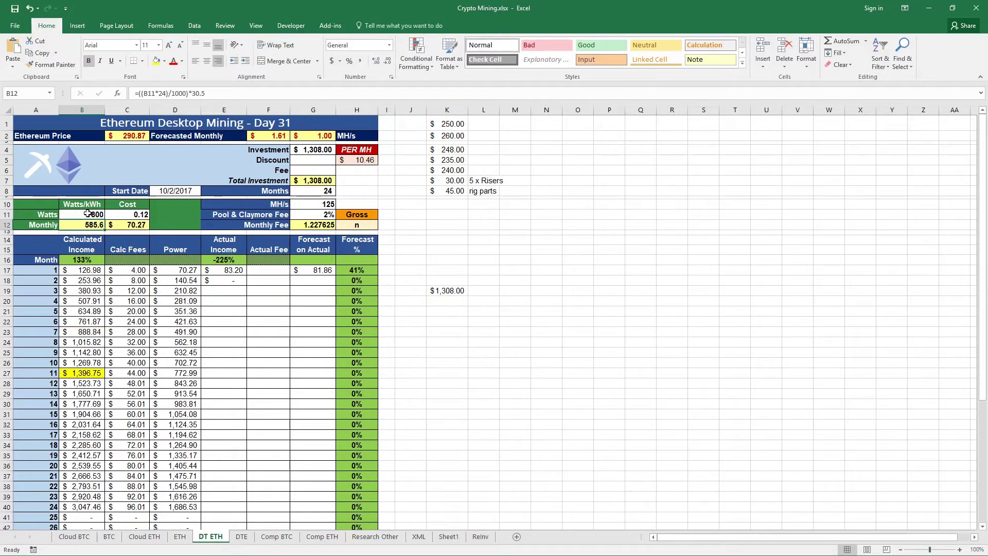
left_click(89, 215)
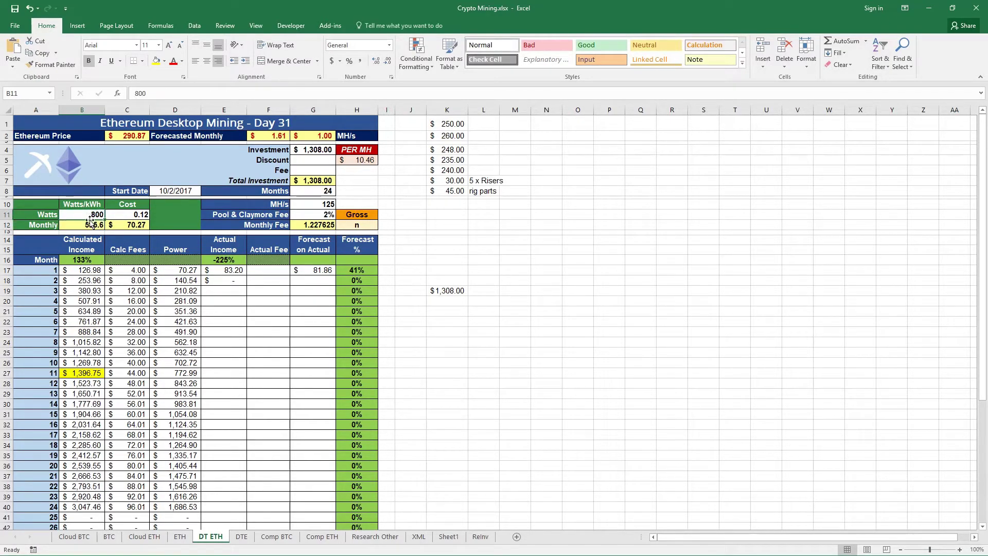
left_click(81, 270)
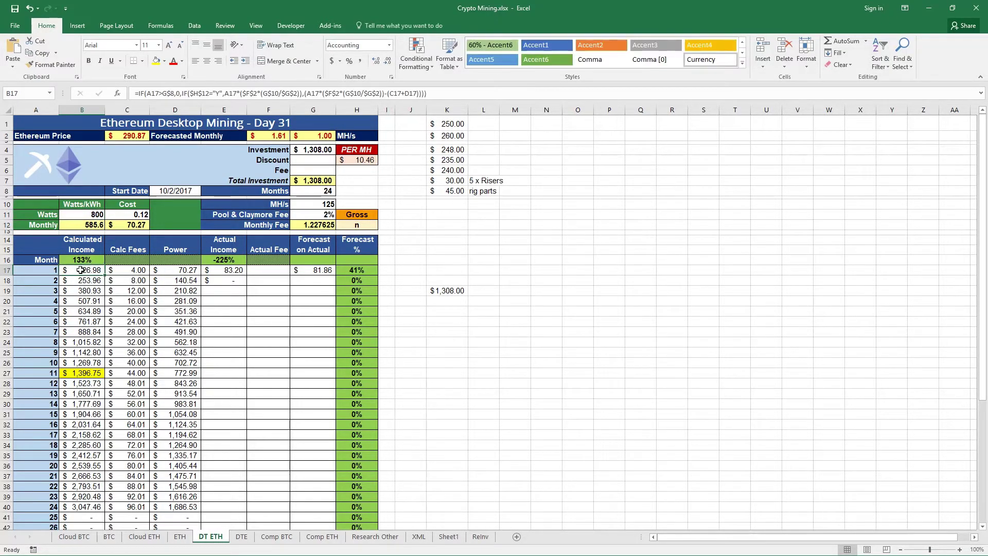
left_click(92, 216)
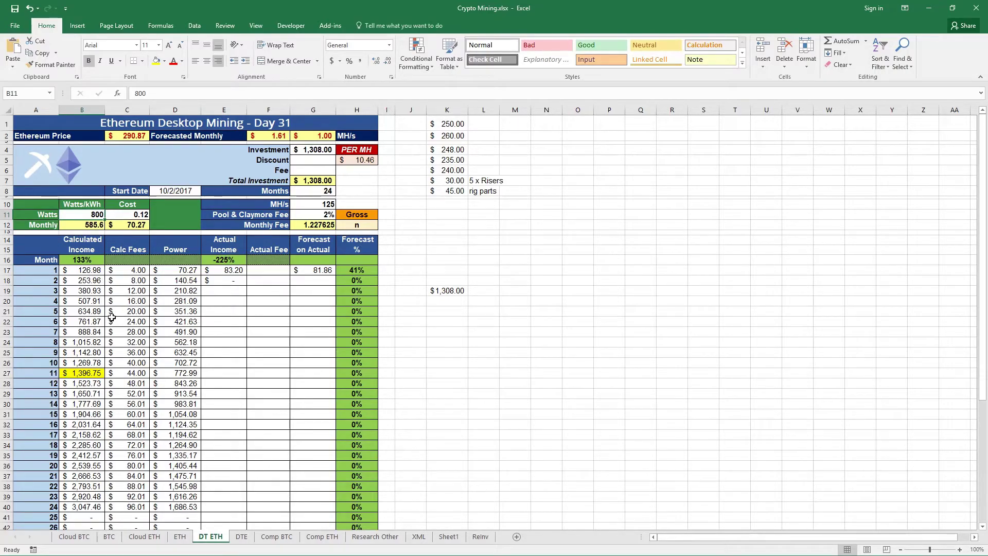
left_click(94, 273)
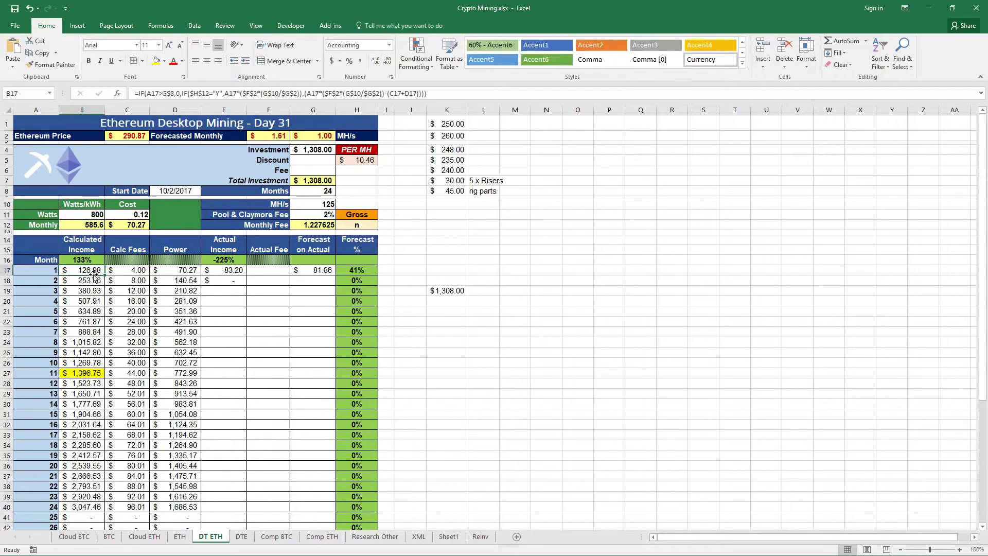
left_click(91, 218)
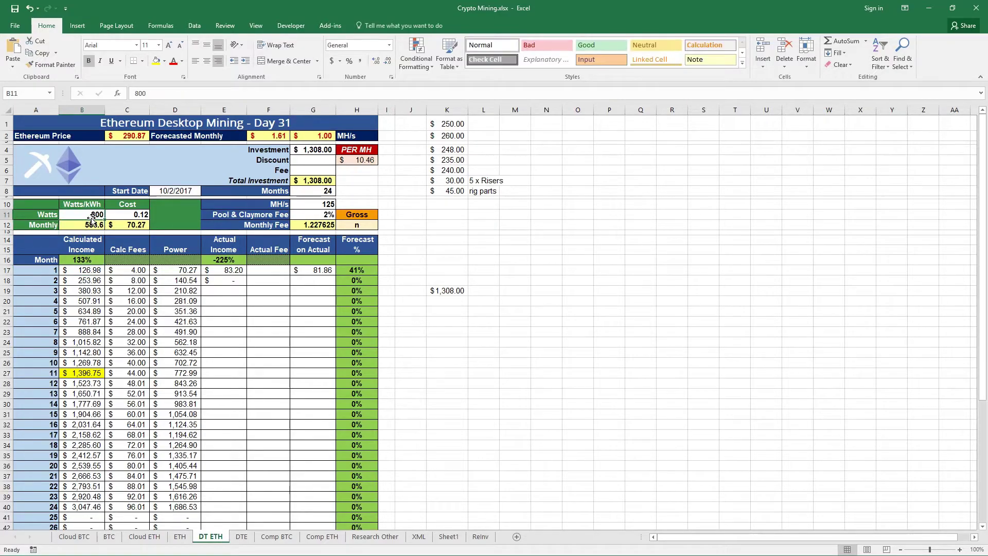
left_click(178, 270)
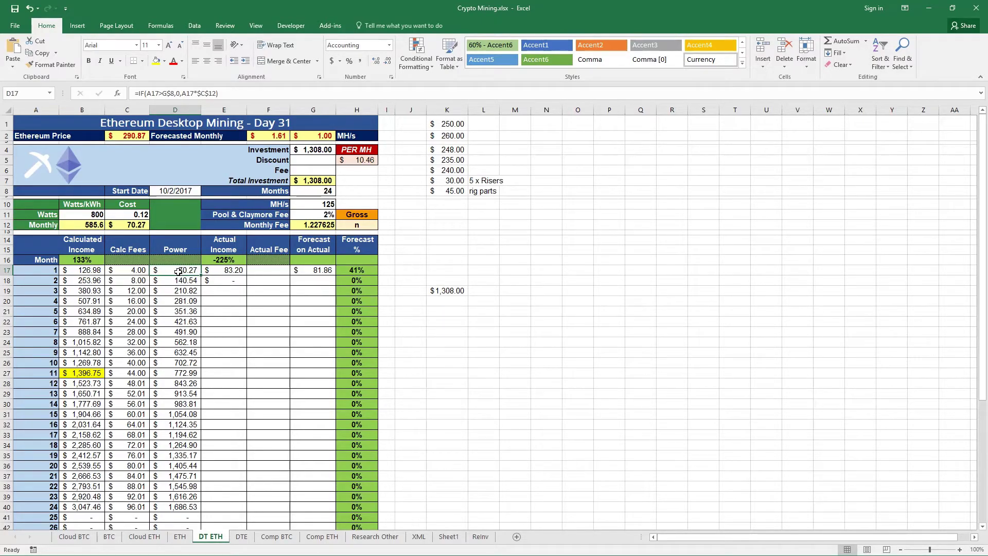
Step: Try an electricity cost of 0.11 per kWh, and set it back to 0.12
left_click(134, 215)
type("0.11")
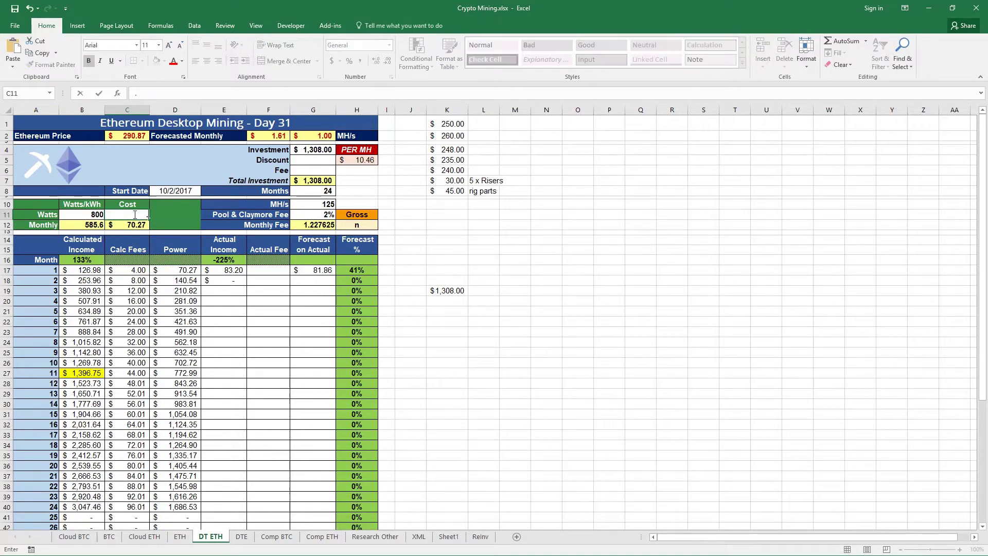
key("Return")
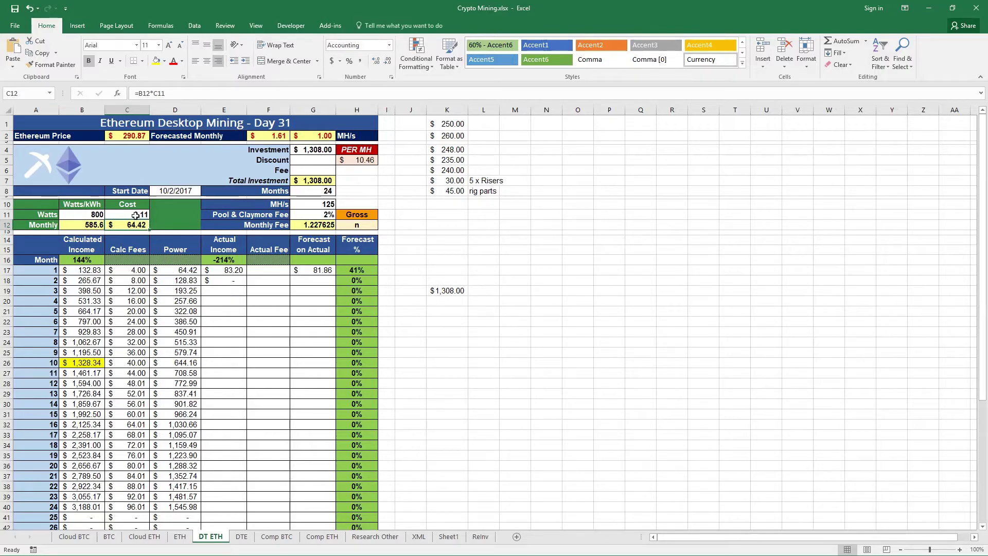
left_click(136, 216)
type("0.12")
key("Return")
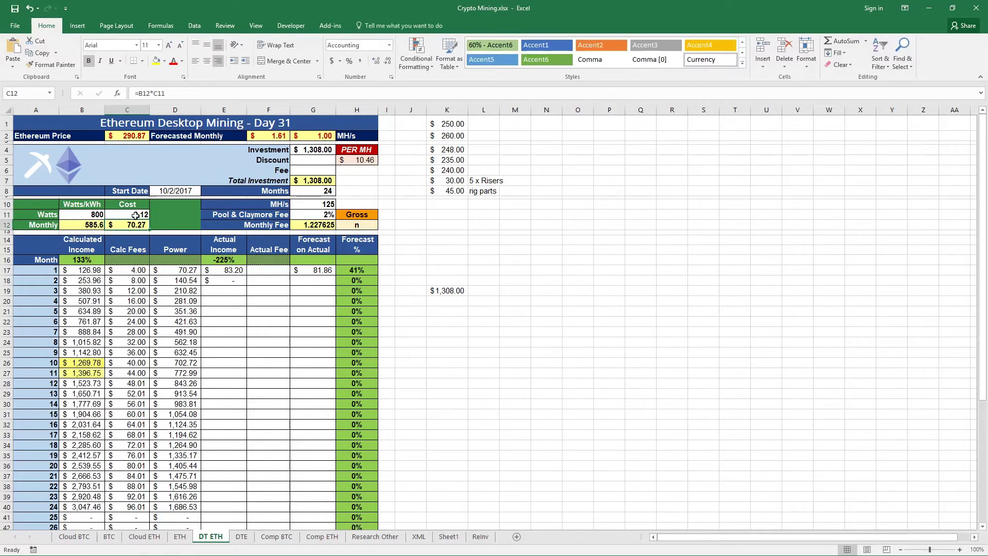
Step: Clear the Pool & Claymore Fee percentage on the DT ETH sheet and return to the DTE sheet
left_click(317, 215)
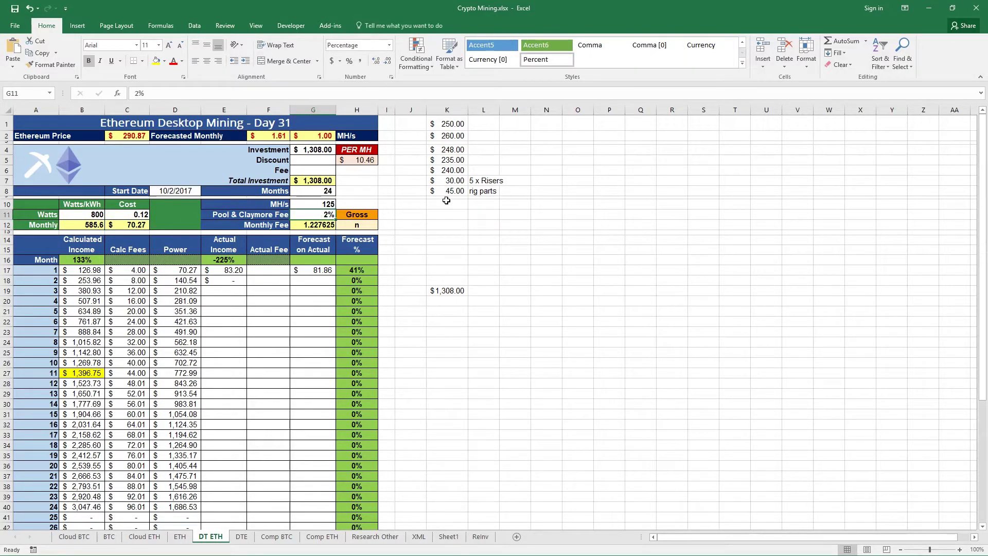
key("Delete")
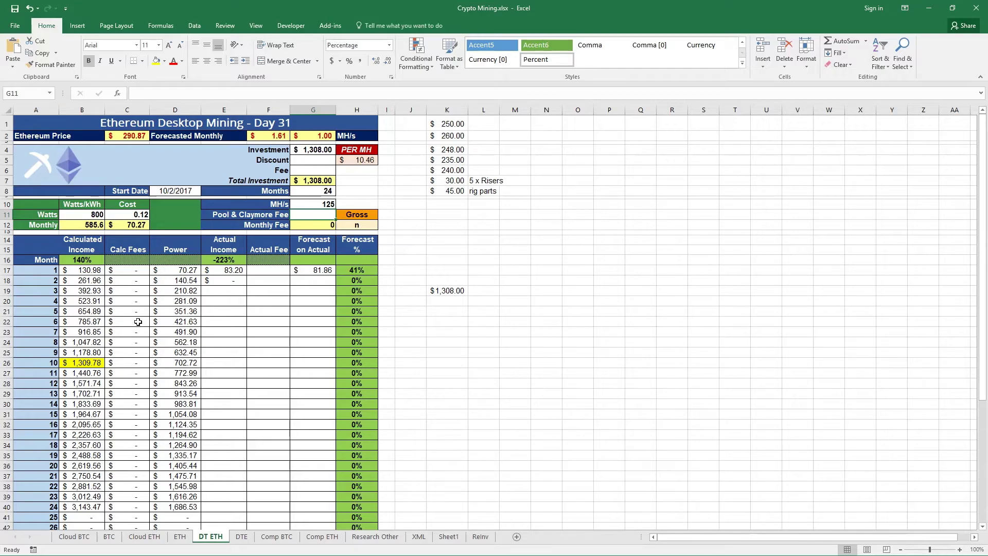
left_click(234, 538)
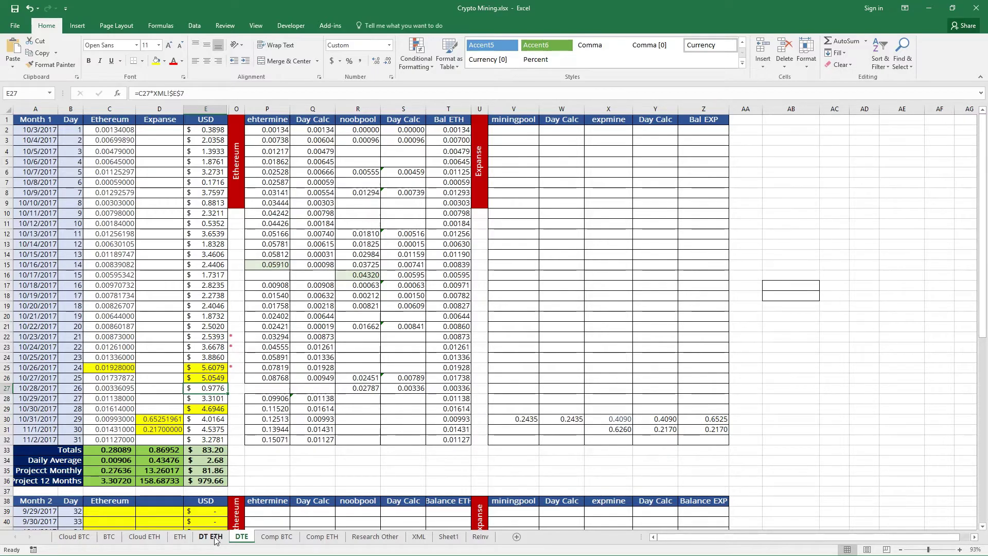
Step: Open the DT ETH sheet and check the month 10 forecast row and the Ethereum price formula
left_click(215, 538)
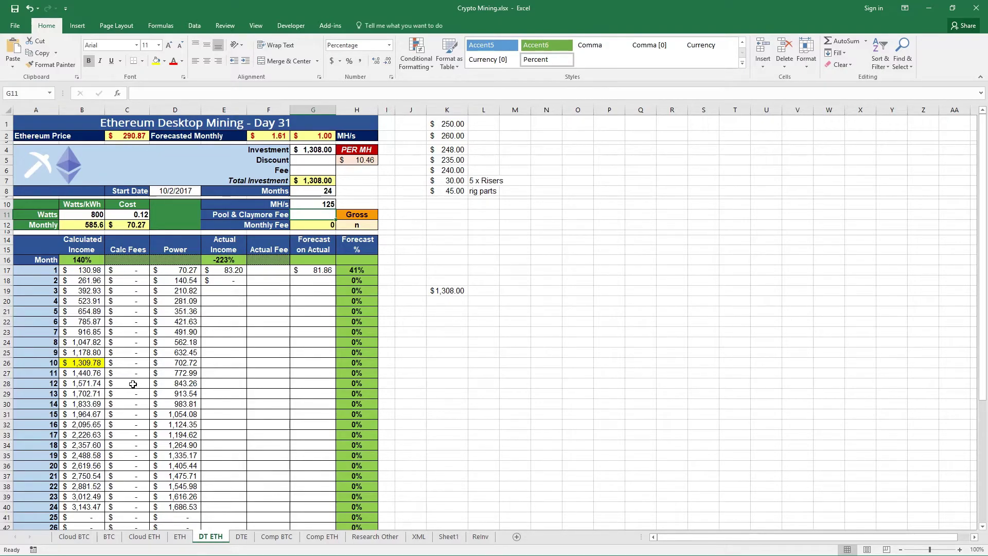
left_click(6, 363)
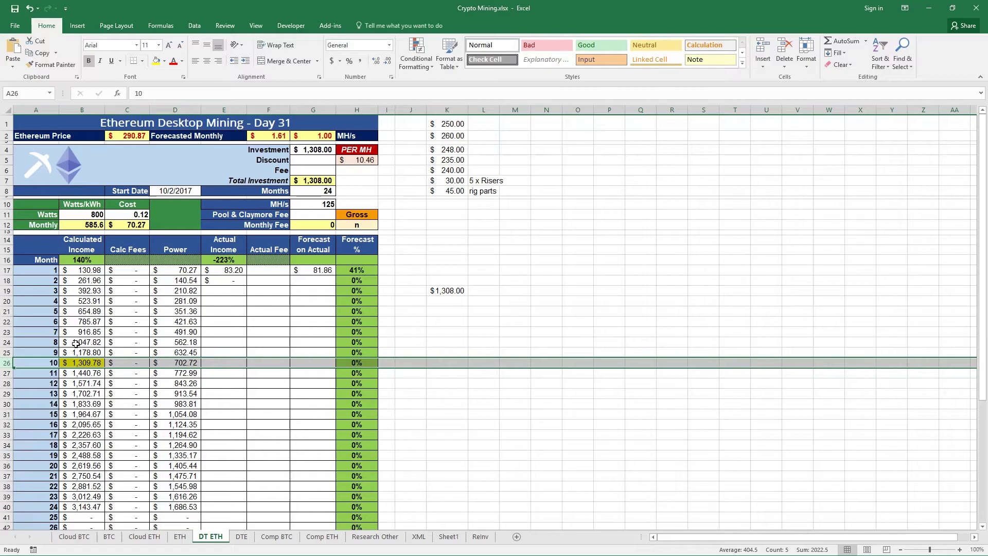
left_click(126, 137)
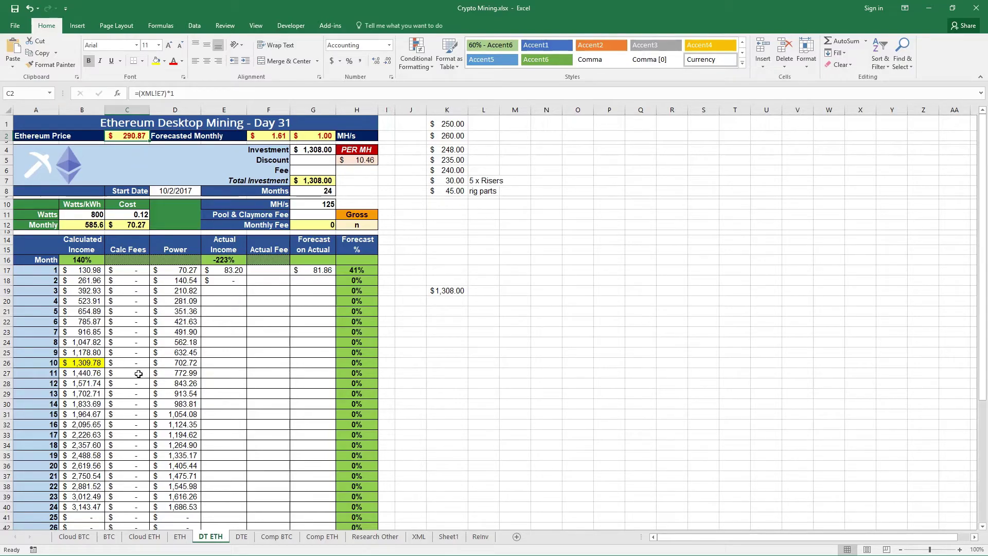
Step: Look through the monthly forecast down to the totals and check the month 24 calculated income
scroll(137, 372, "down", 7)
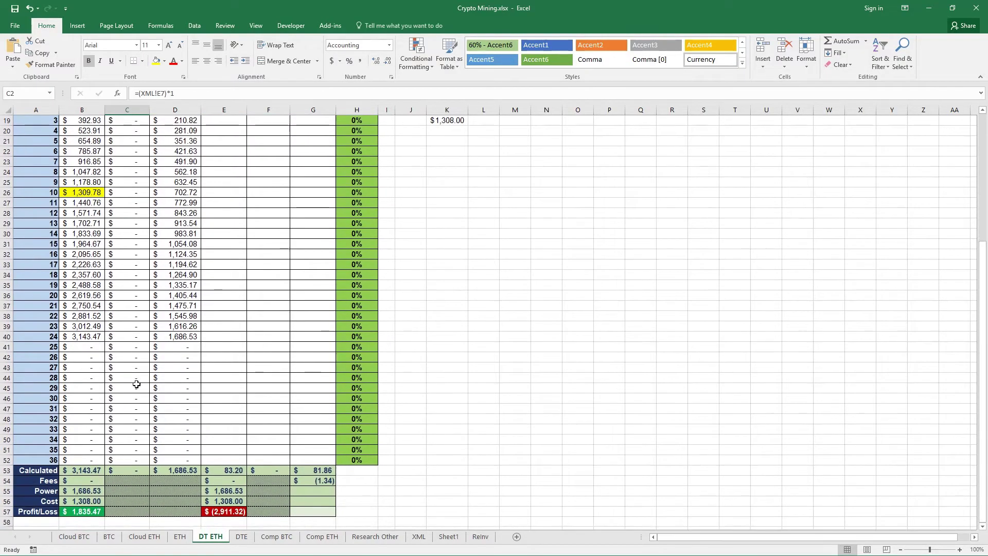
scroll(137, 384, "up", 3)
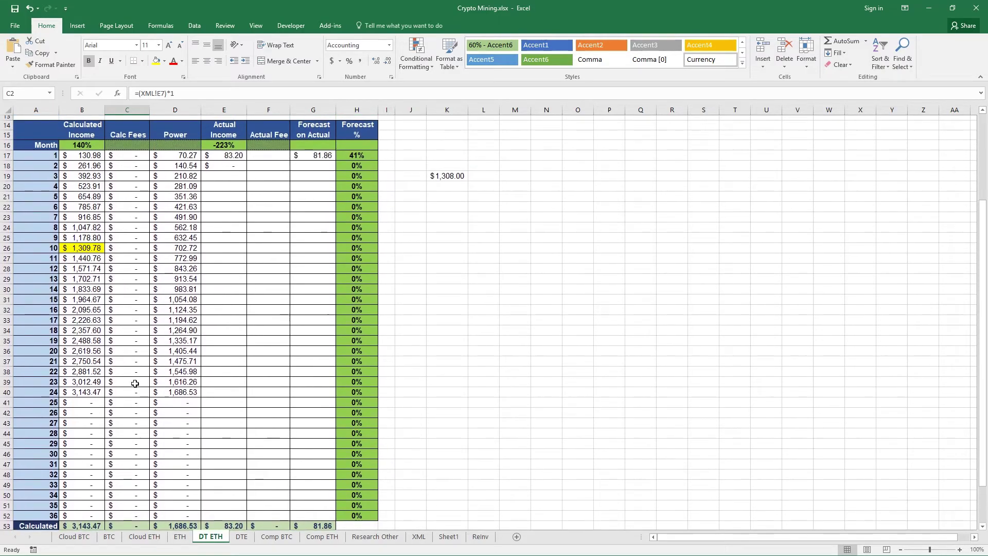
scroll(120, 374, "down", 1)
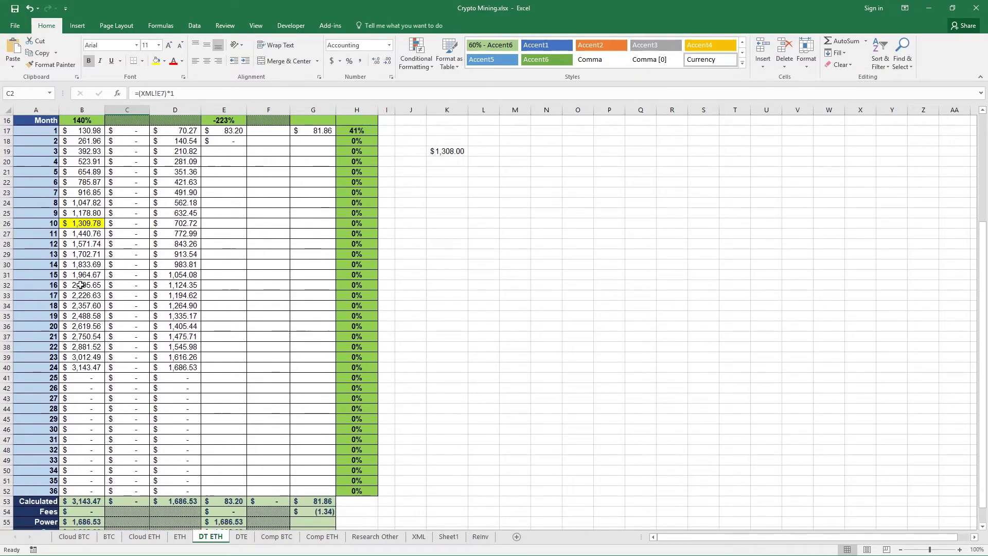
scroll(81, 285, "up", 1)
scroll(83, 319, "down", 1)
left_click(81, 365)
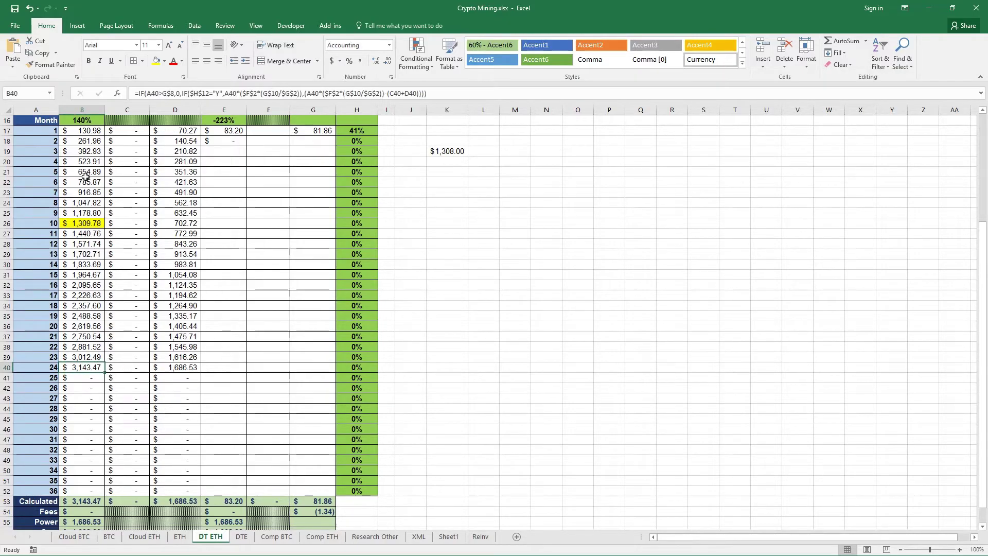
Step: Check the Profit/Loss total of the calculated income against the monthly forecast rows
scroll(123, 298, "down", 1)
scroll(126, 302, "up", 6)
scroll(118, 391, "down", 8)
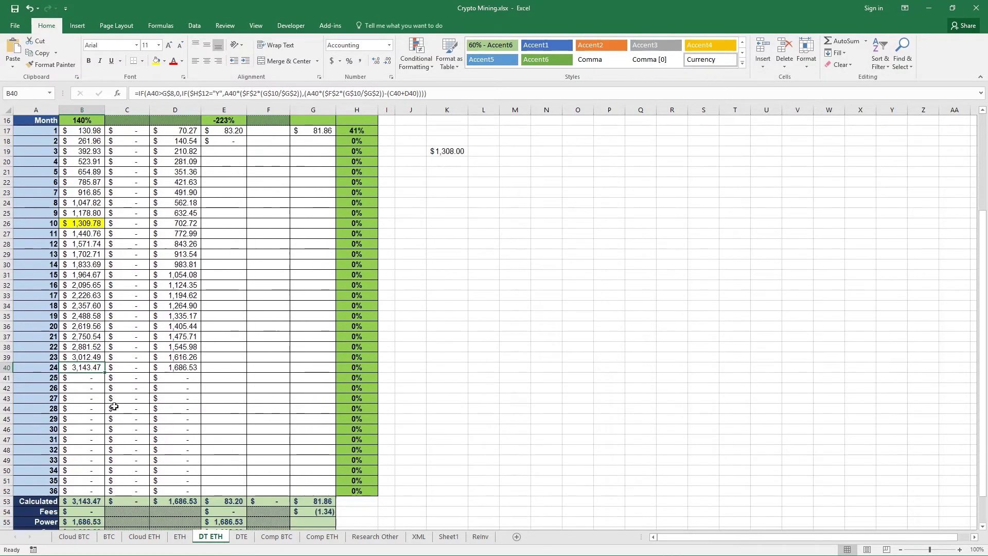
left_click(84, 450)
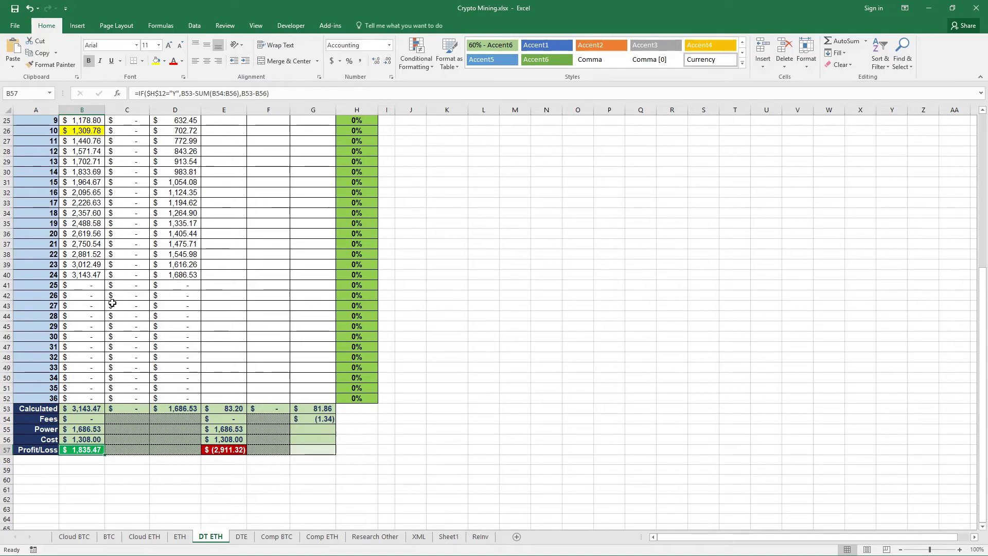
scroll(112, 303, "up", 5)
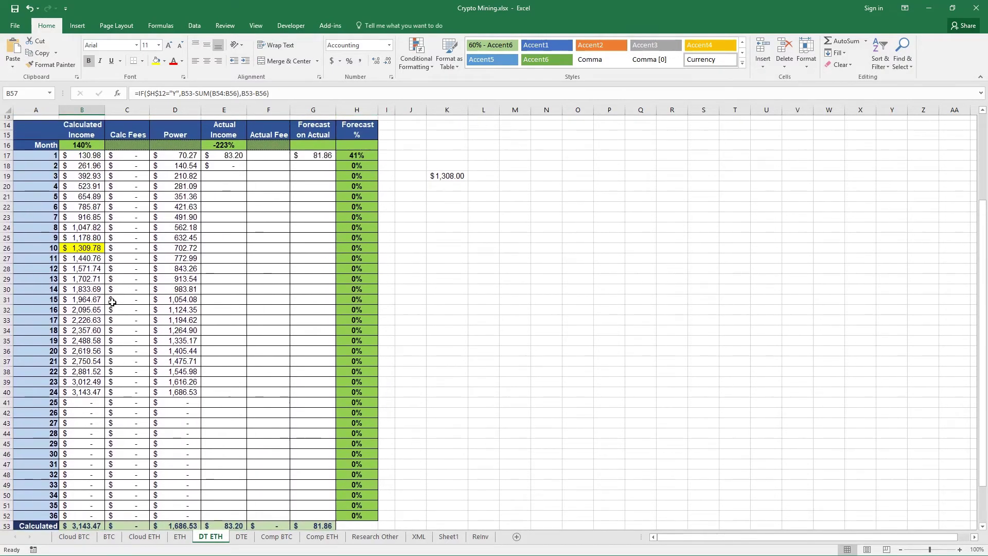
scroll(110, 308, "down", 5)
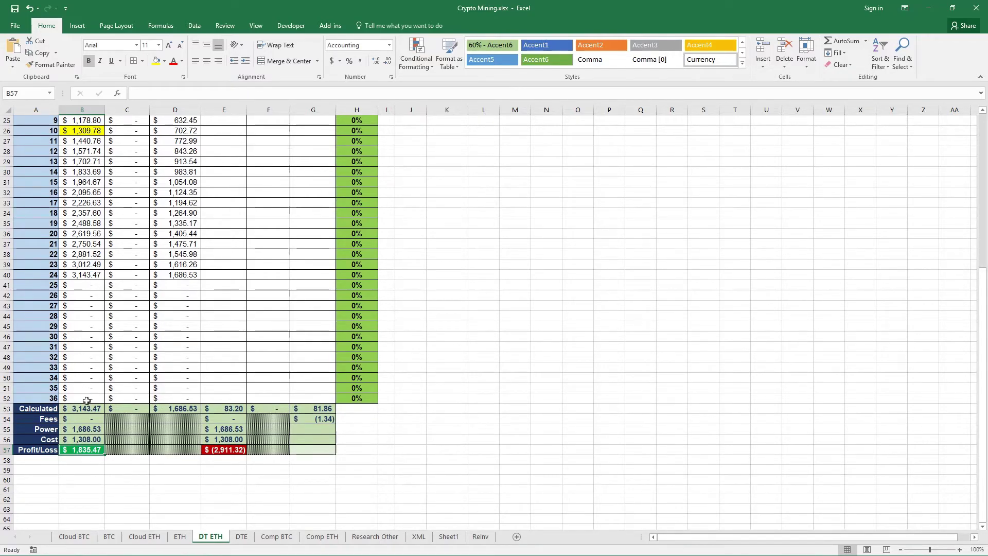
Step: Review the calculated income return percentage and the investment summary above the monthly forecast
scroll(88, 319, "up", 4)
scroll(88, 319, "up", 4)
scroll(93, 231, "down", 3)
scroll(94, 191, "up", 1)
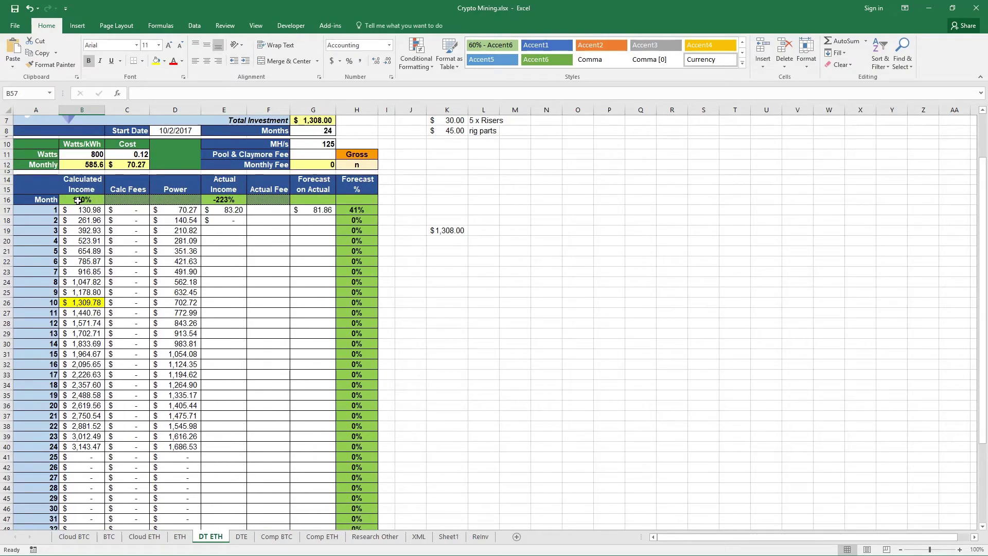
scroll(102, 252, "up", 2)
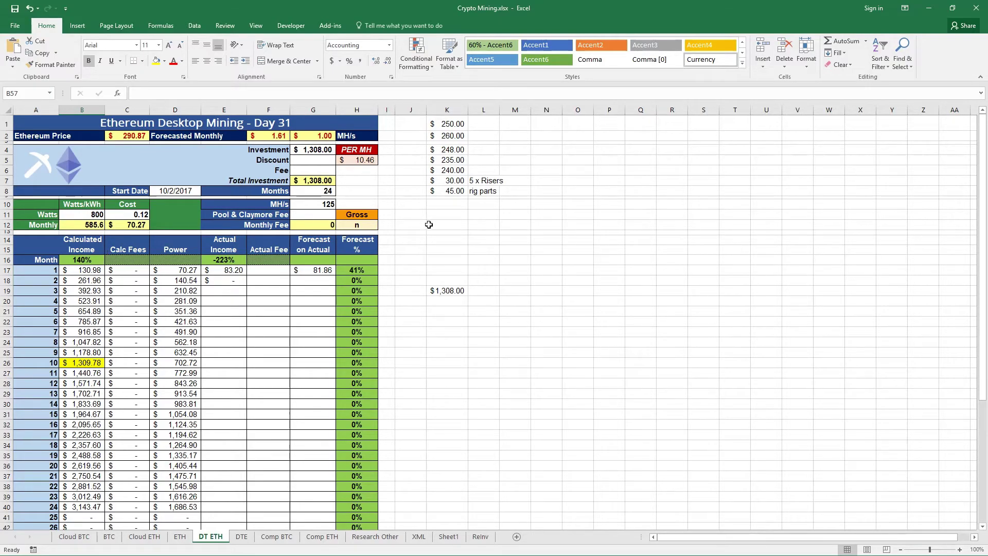
Step: Open the DTE sheet and review the month 1 totals and projections and the month 2 table
left_click(241, 536)
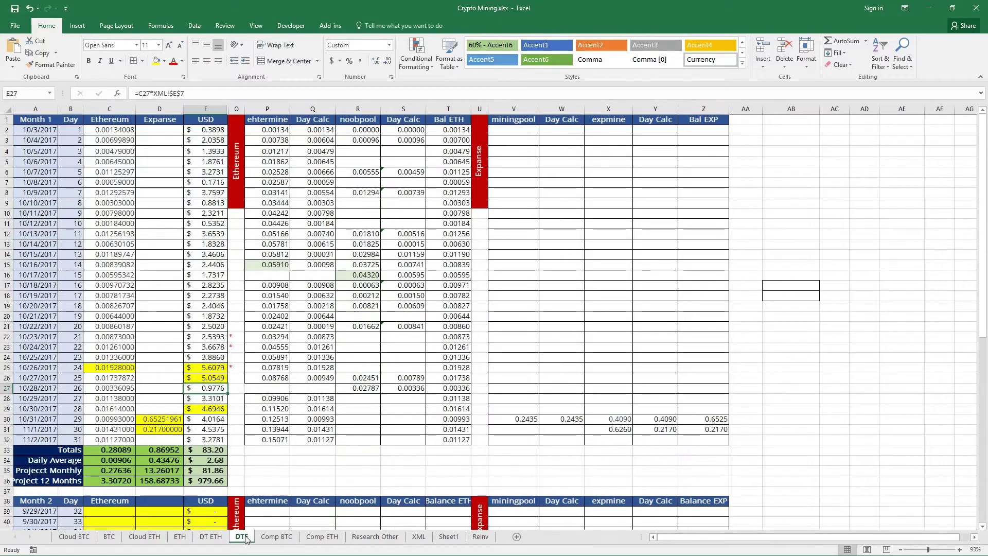
scroll(293, 380, "down", 3)
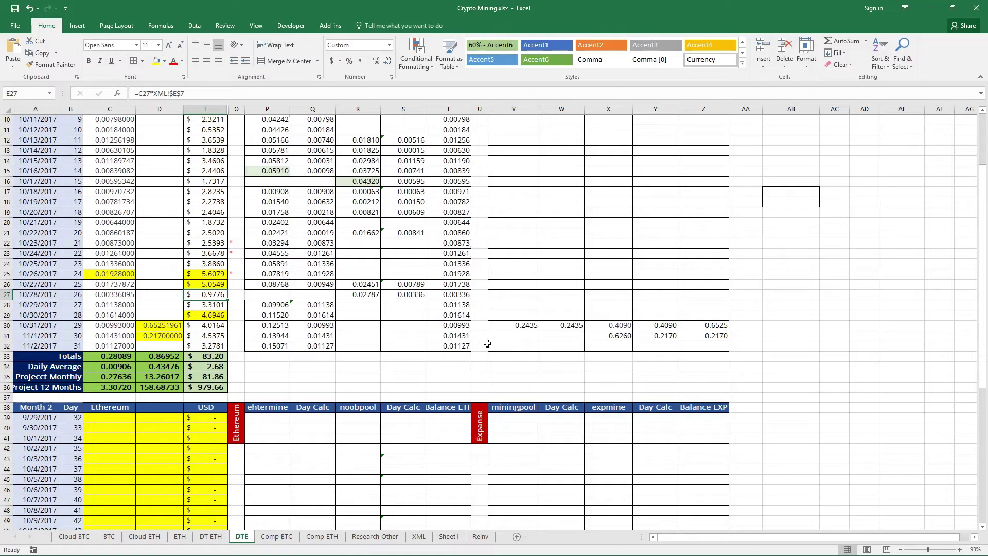
scroll(320, 375, "down", 6)
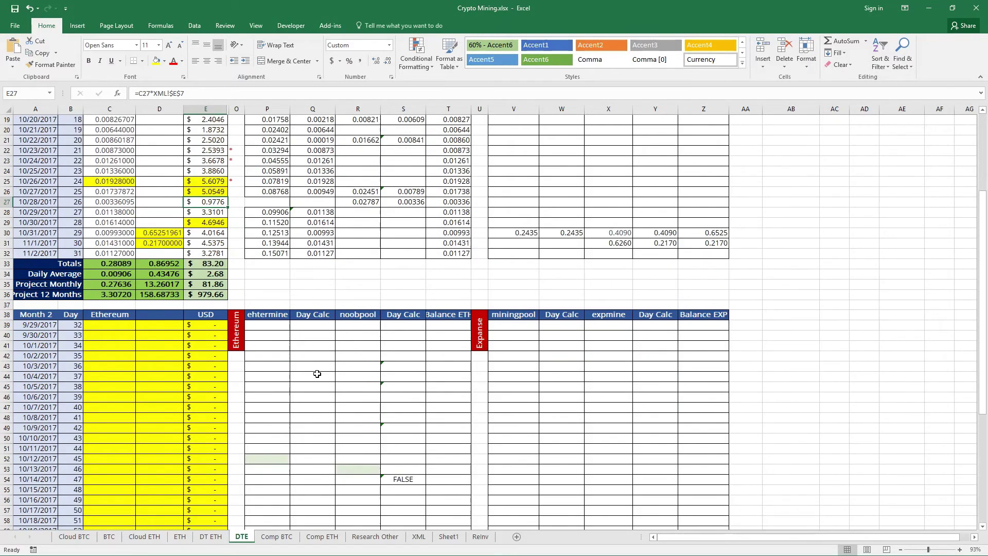
scroll(320, 386, "up", 5)
scroll(320, 386, "up", 4)
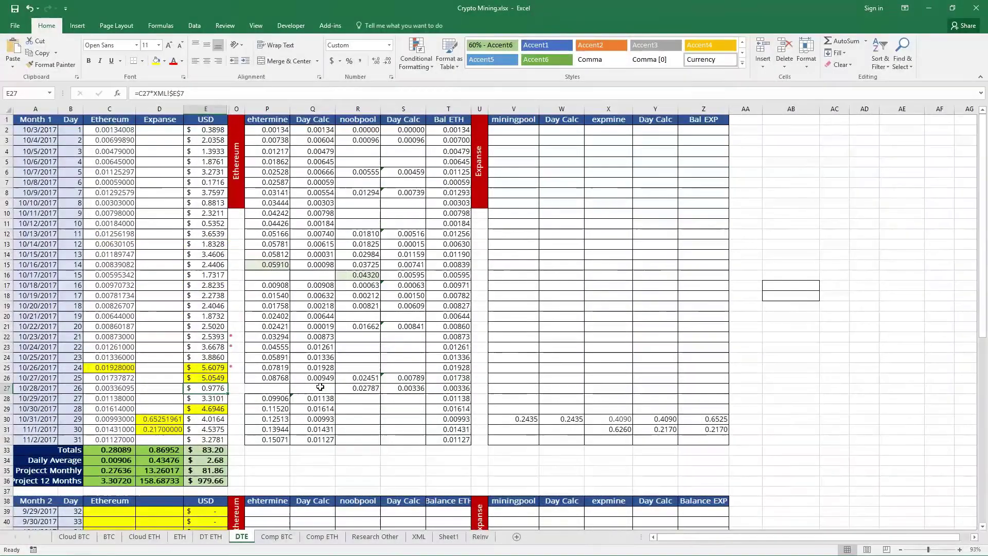
Step: Return to the DT ETH sheet and minimize the workbook window to show the desktop
left_click(210, 536)
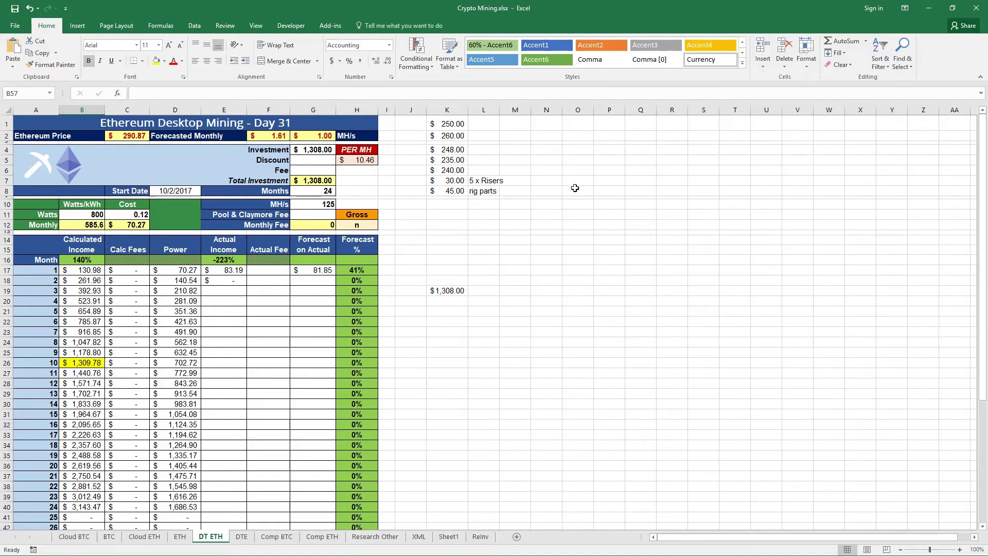
left_click(930, 8)
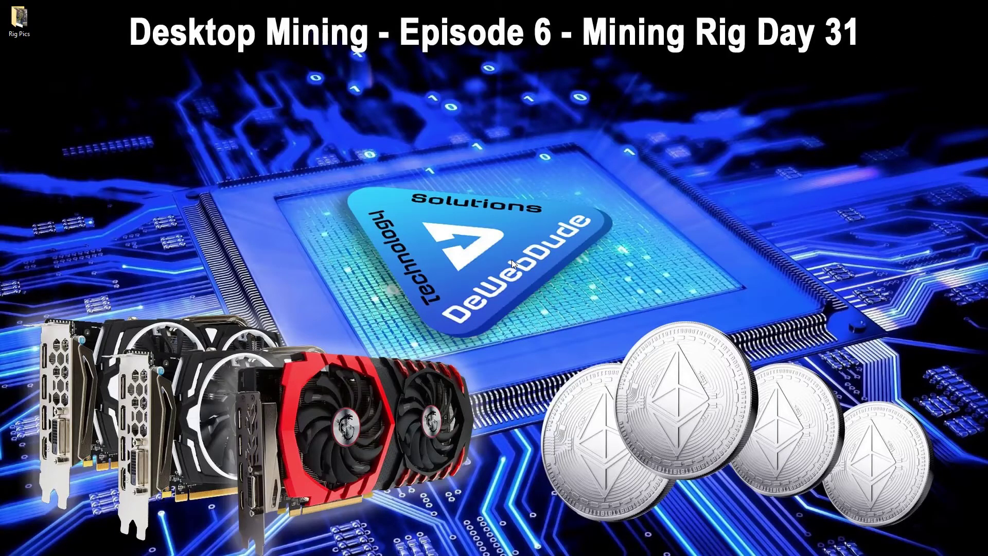